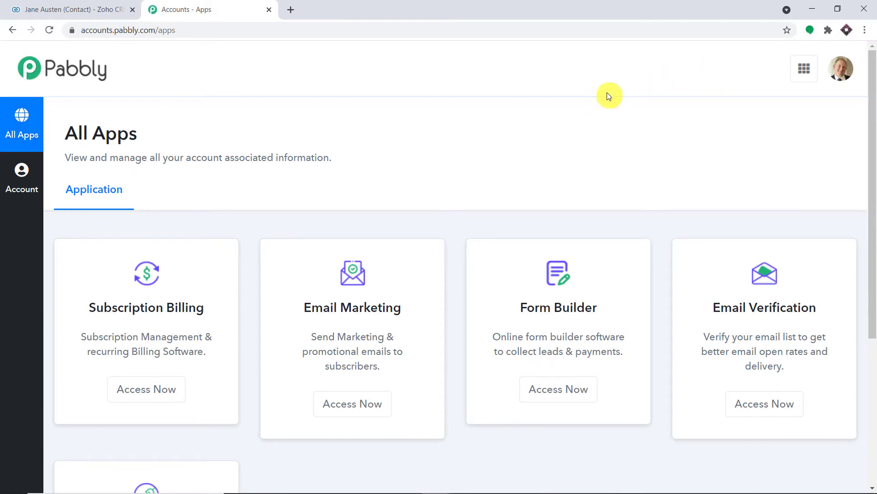
# Launch Pabbly Connect from the Connect card's Access Now button in a new tab.
pyautogui.scroll(-5, 619, 116)
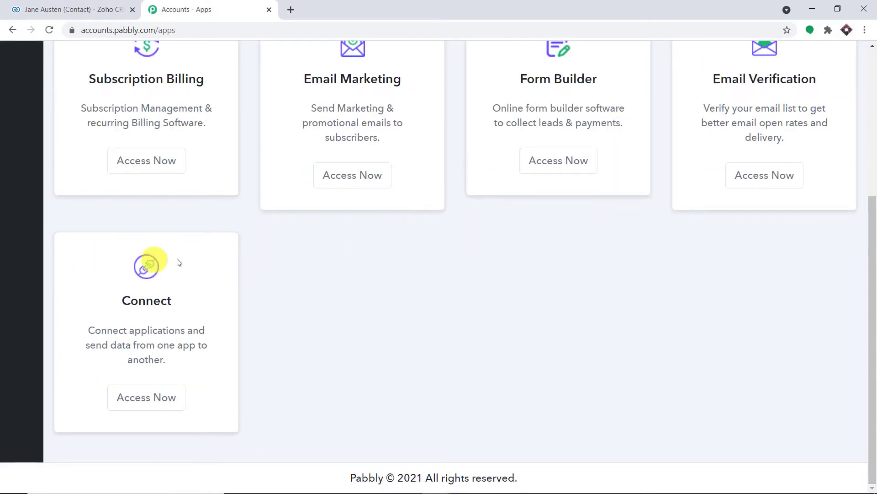
pyautogui.click(154, 398)
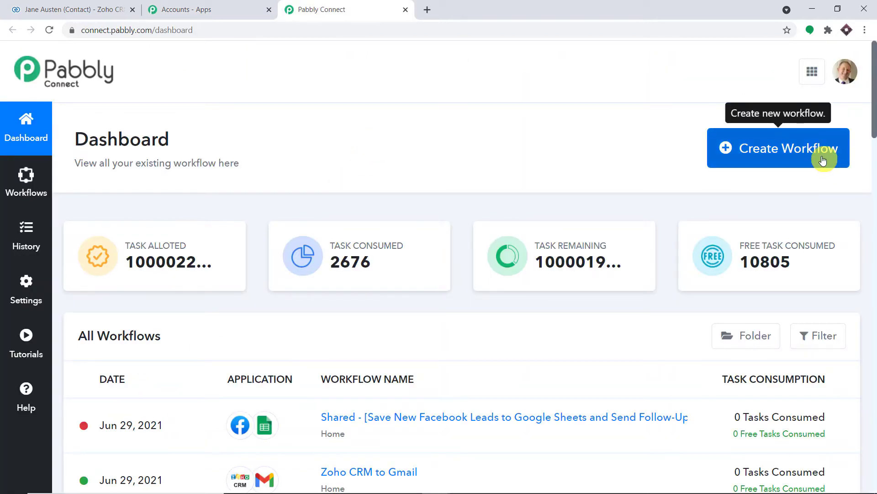
# Create a new workflow named 'Zoho CRM to Twilio'.
pyautogui.click(824, 160)
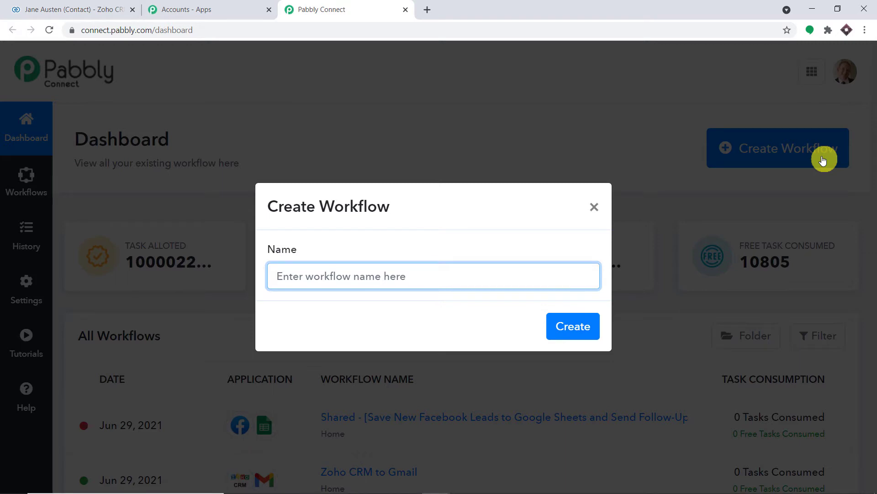
pyautogui.write('Zoho ')
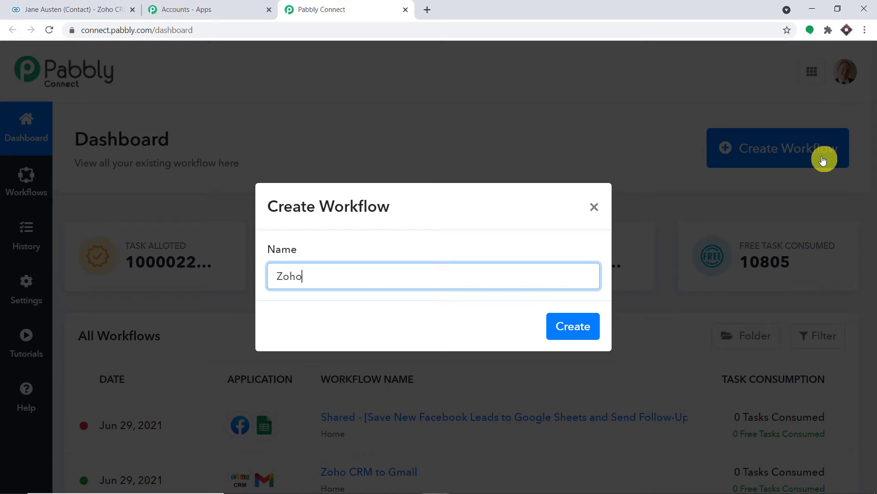
pyautogui.write('CRM to Twilio')
pyautogui.click(589, 326)
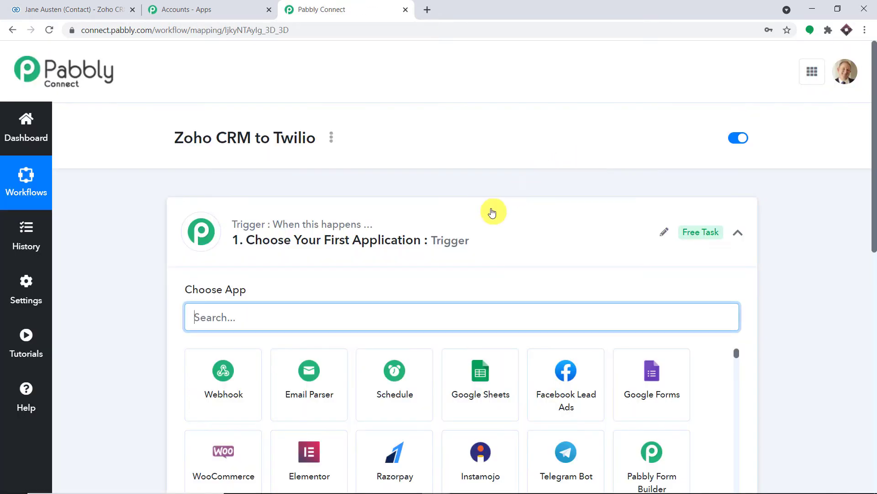
pyautogui.click(492, 212)
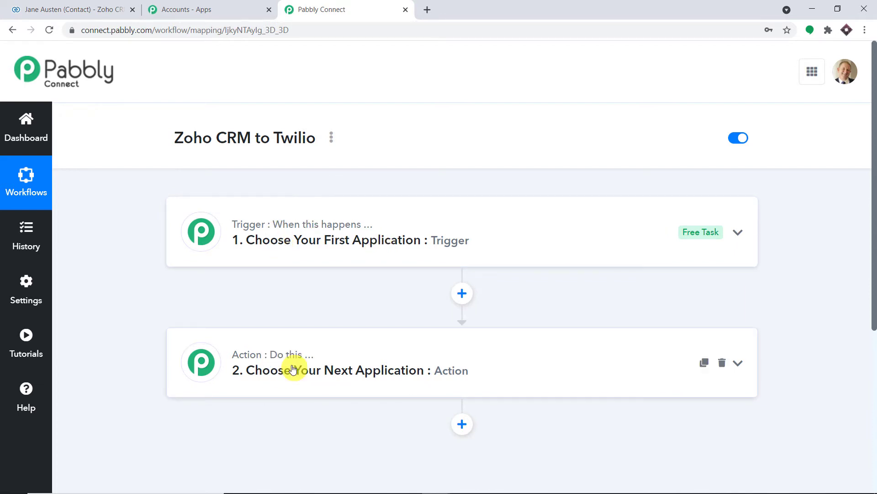
pyautogui.moveTo(171, 138); pyautogui.dragTo(319, 141)
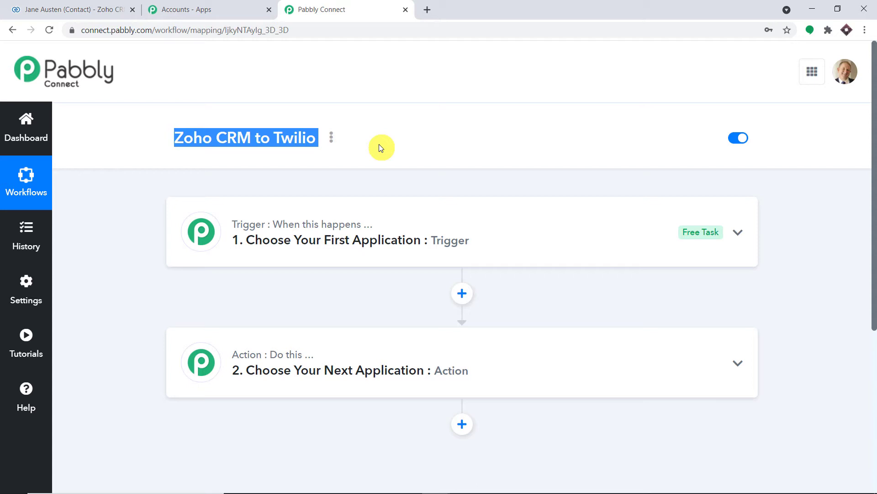
pyautogui.click(425, 240)
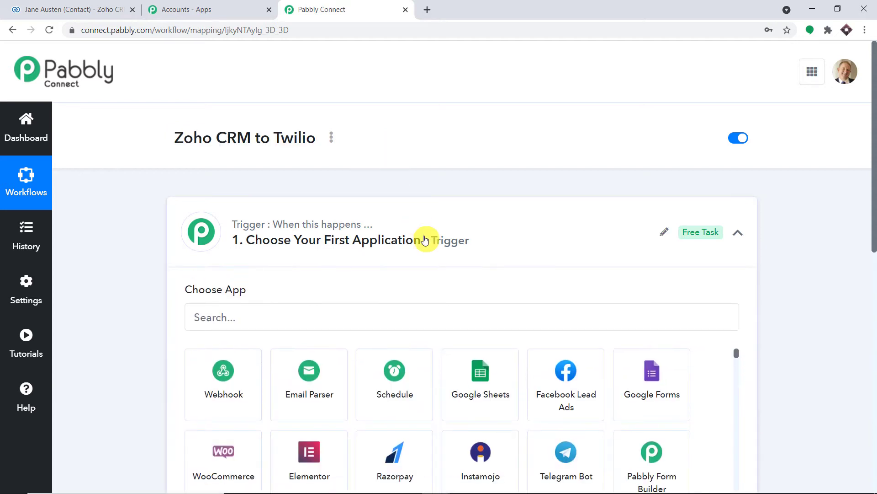
# Set the trigger app to Zoho CRM with the New Module Entry event, then begin connecting.
pyautogui.click(271, 323)
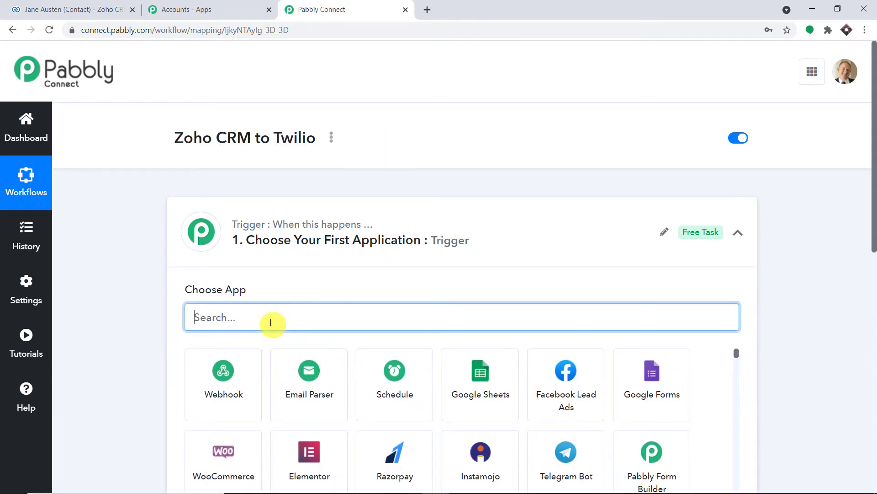
pyautogui.write('zoho')
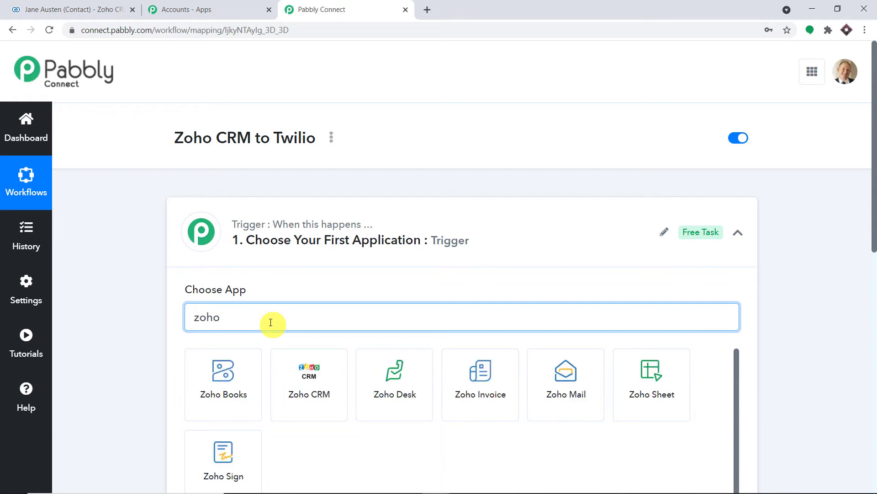
pyautogui.click(312, 382)
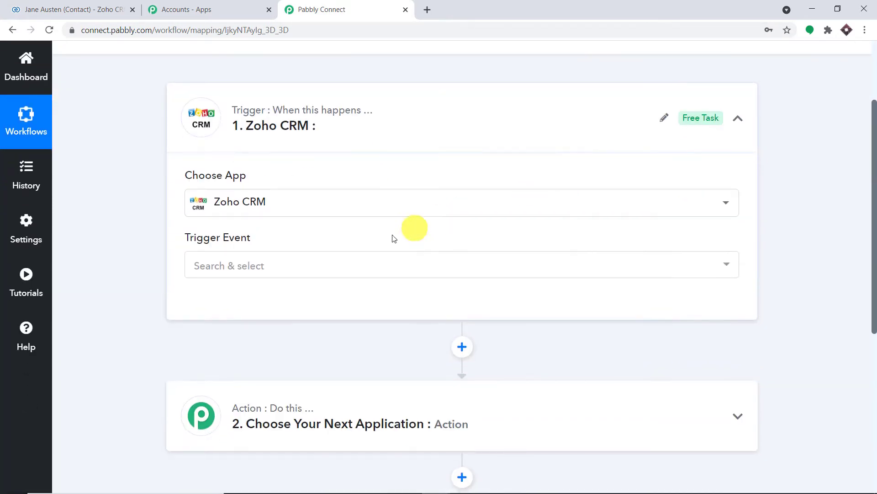
pyautogui.click(347, 265)
pyautogui.click(335, 336)
pyautogui.click(237, 303)
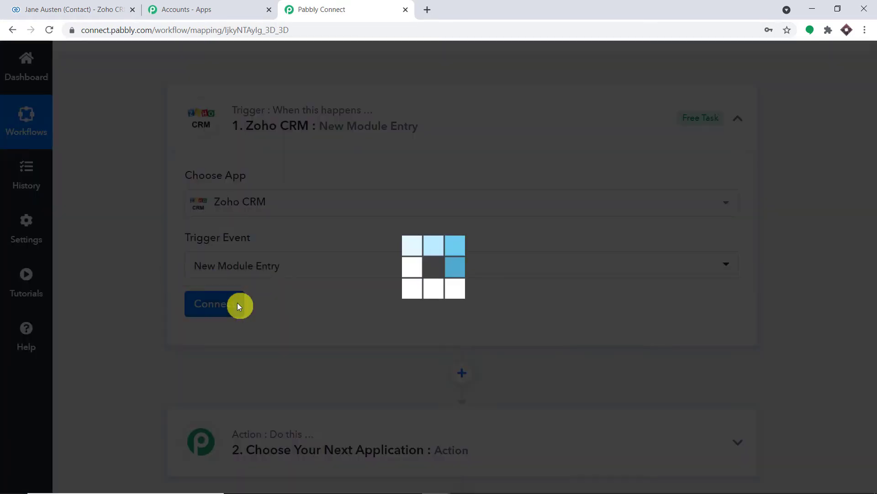
# Add a new Zoho CRM connection and copy the zoho.com domain.
pyautogui.click(493, 194)
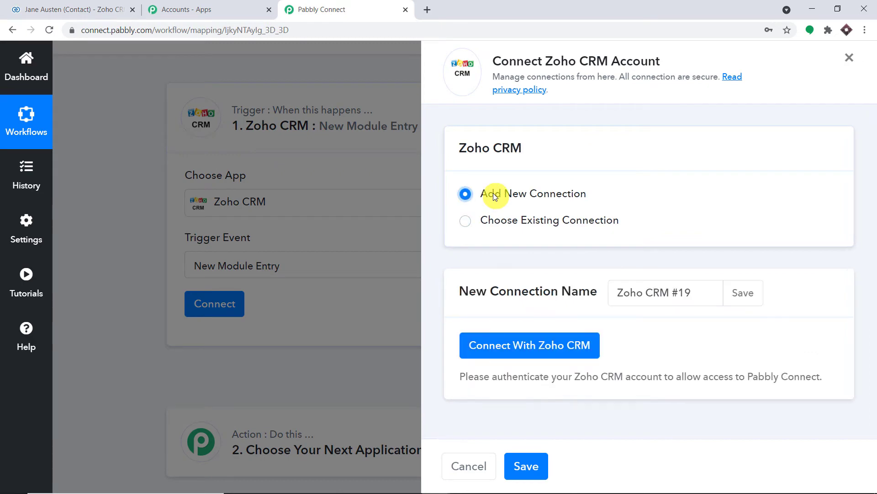
pyautogui.click(512, 345)
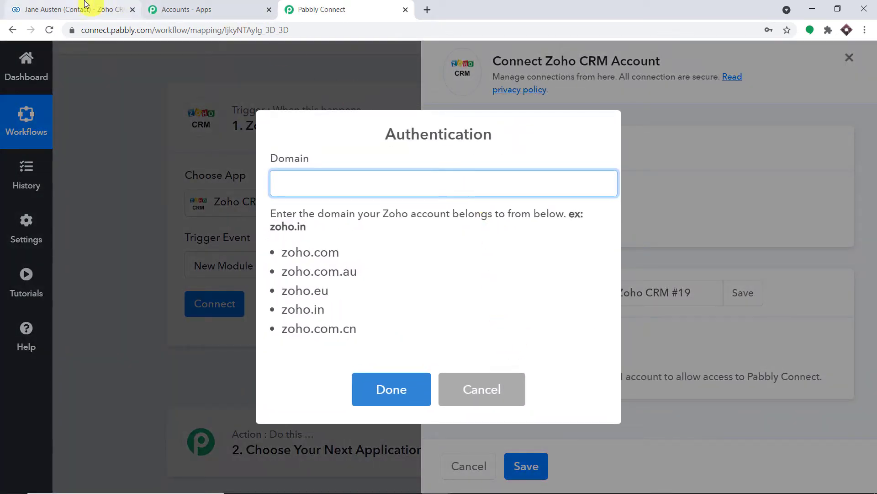
pyautogui.click(99, 9)
pyautogui.moveTo(134, 29); pyautogui.dragTo(72, 28)
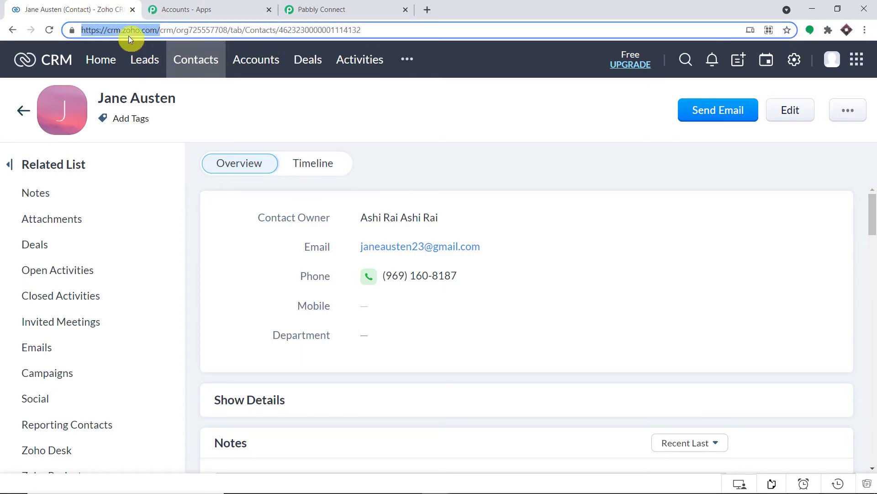
pyautogui.click(394, 4)
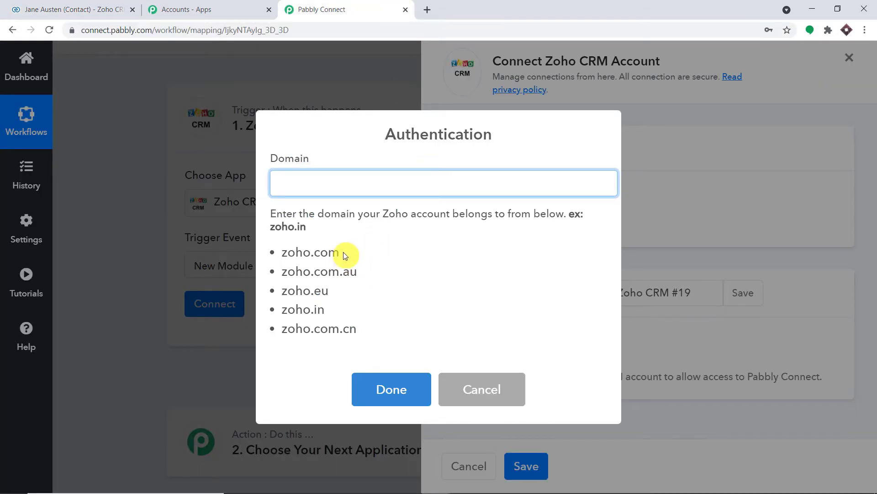
pyautogui.moveTo(344, 252); pyautogui.dragTo(282, 252)
pyautogui.rightClick(296, 252)
pyautogui.click(307, 256)
# Paste zoho.com as the Domain and accept the Zoho authorization for Pabbly Connect.
pyautogui.click(297, 179)
pyautogui.rightClick(299, 176)
pyautogui.click(343, 265)
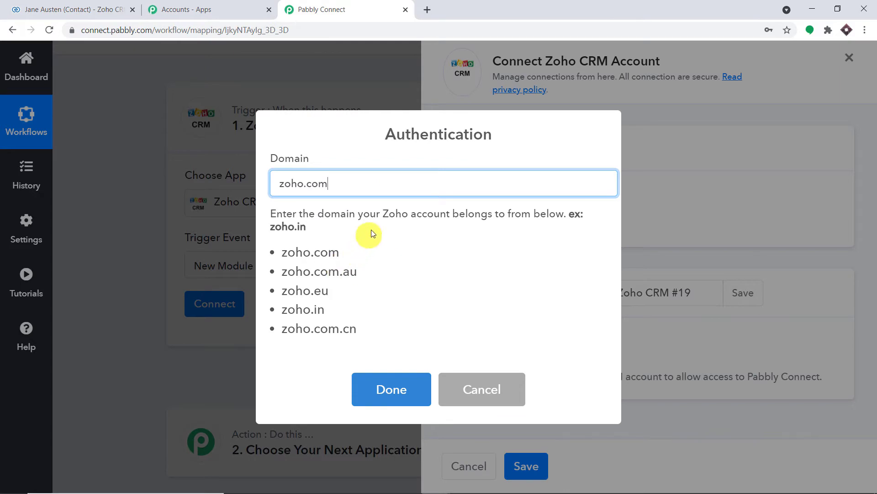
pyautogui.click(392, 388)
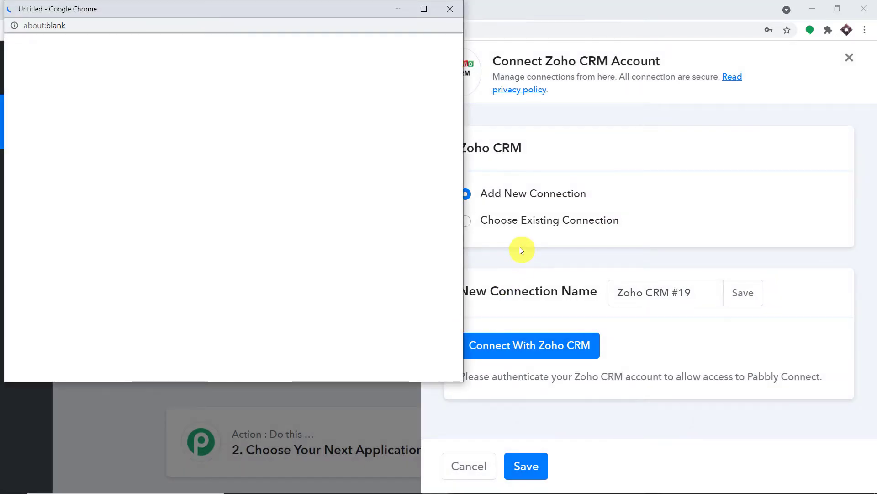
pyautogui.scroll(-3, 437, 252)
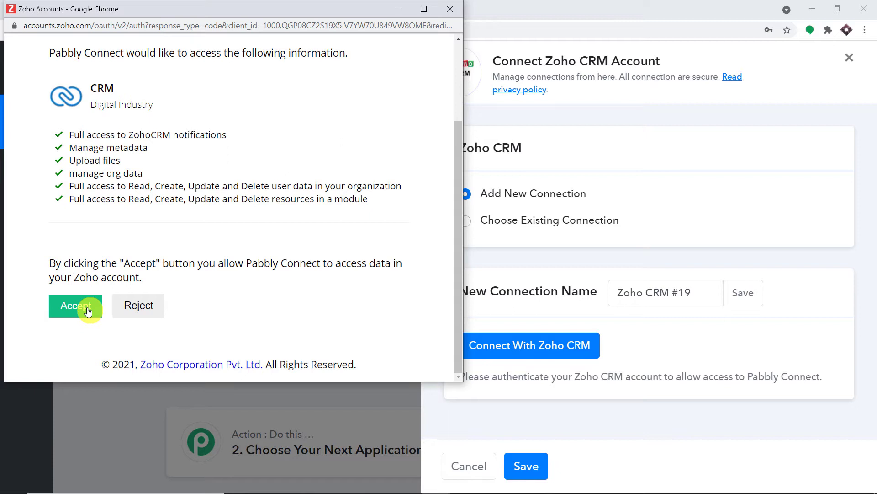
pyautogui.click(88, 311)
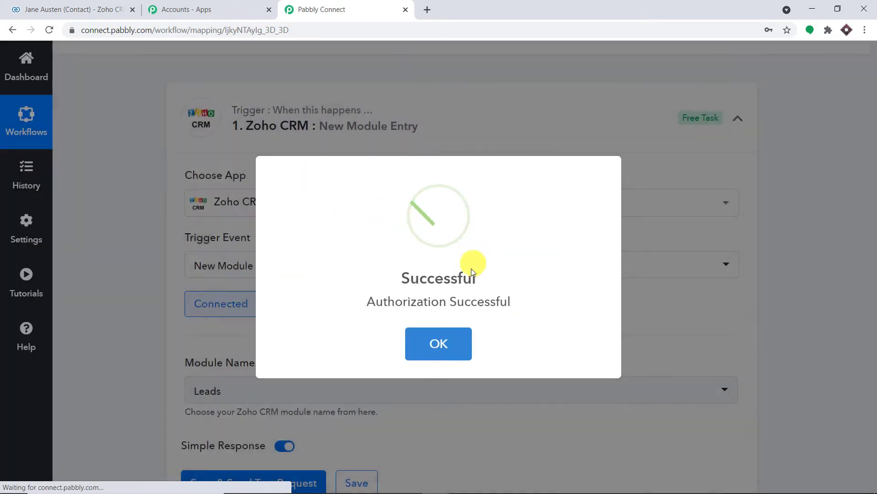
# Change the trigger's Module Name from Leads to Contacts, keeping Simple Response on.
pyautogui.click(454, 347)
pyautogui.scroll(-5, 460, 243)
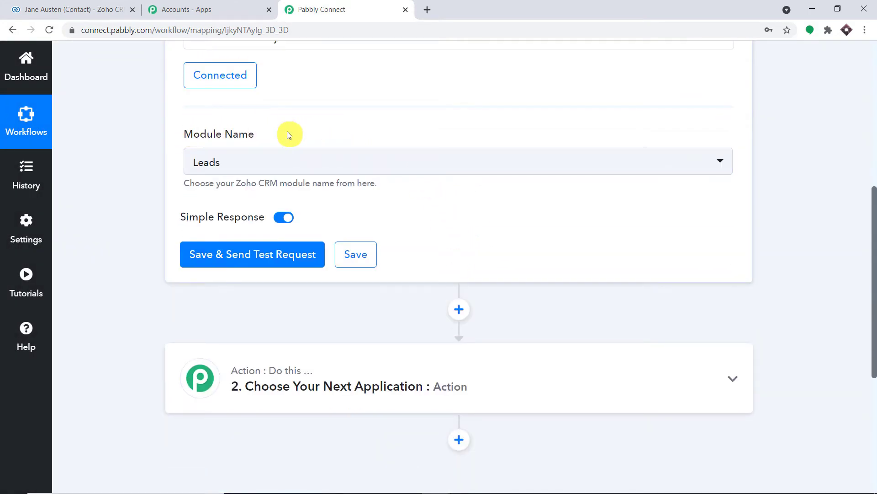
pyautogui.click(289, 163)
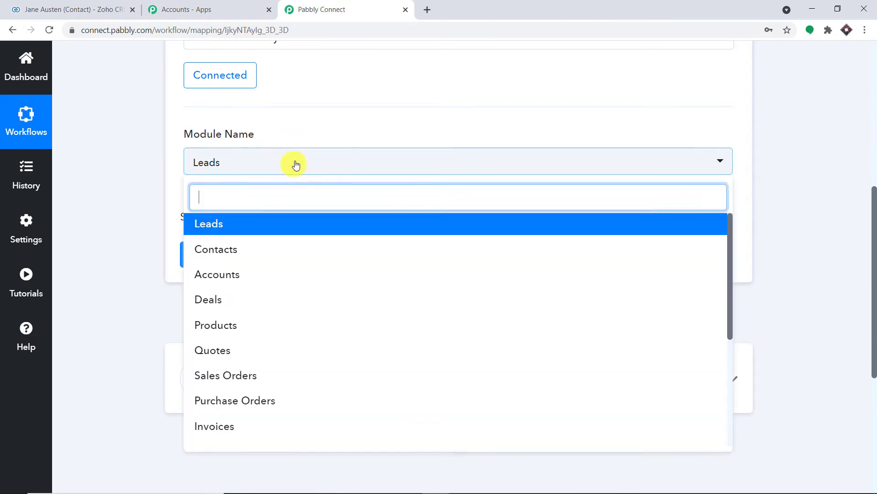
pyautogui.scroll(-5, 322, 237)
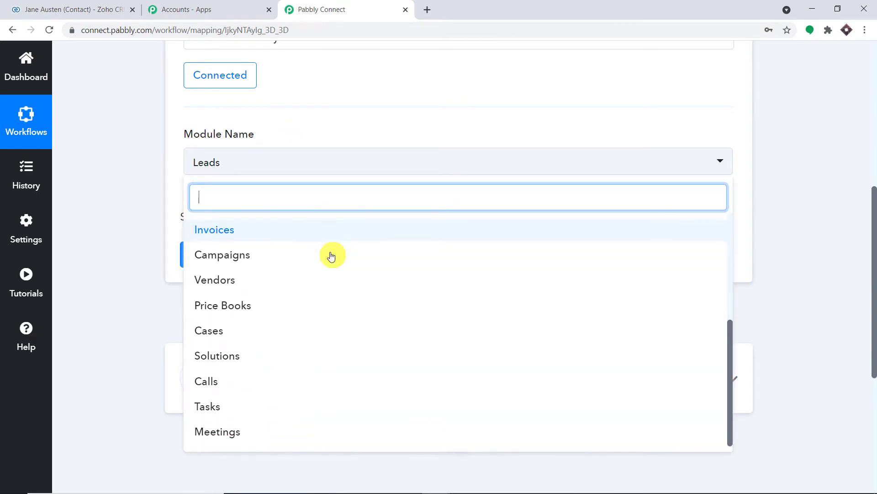
pyautogui.scroll(5, 333, 275)
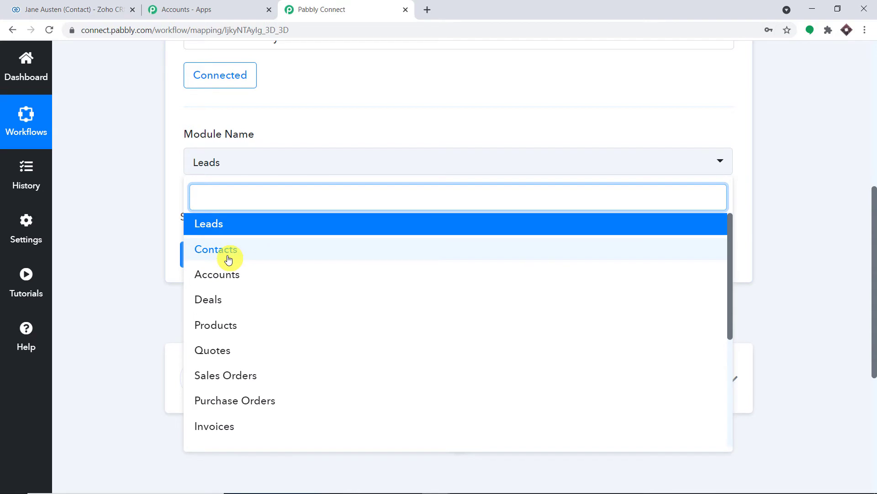
pyautogui.click(228, 259)
pyautogui.click(80, 9)
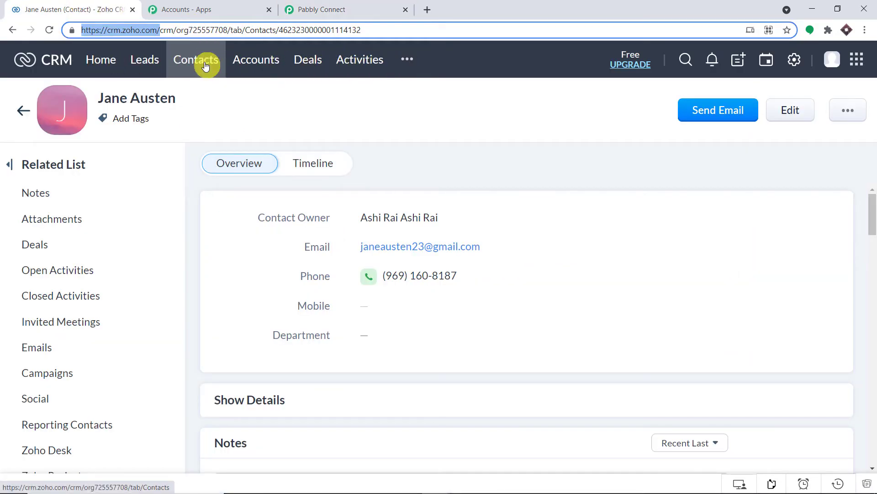
pyautogui.click(315, 8)
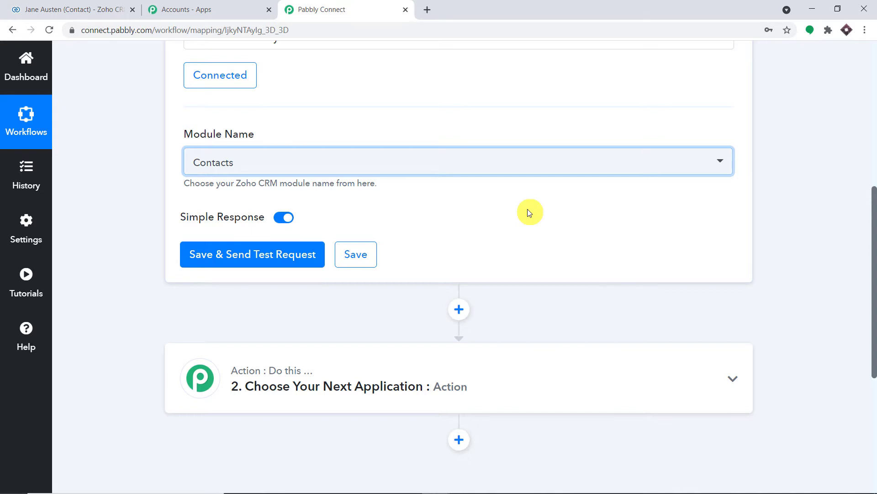
# Save the trigger so it waits for a test webhook, then go to Zoho CRM.
pyautogui.click(254, 256)
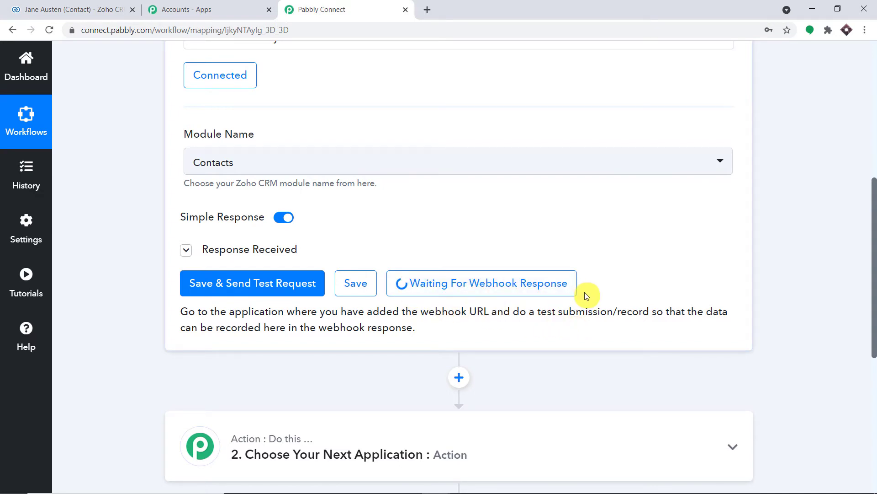
pyautogui.click(59, 9)
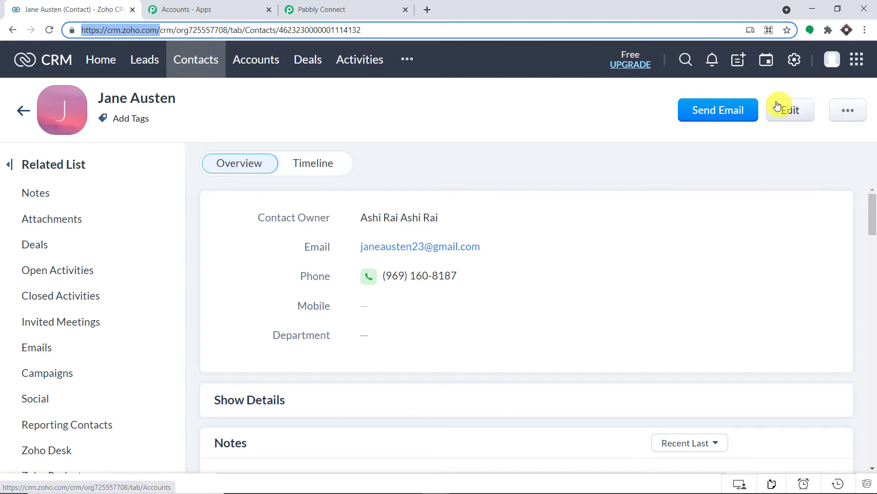
# Start a new Zoho CRM contact with first and last name and lead source Trade Show.
pyautogui.click(209, 68)
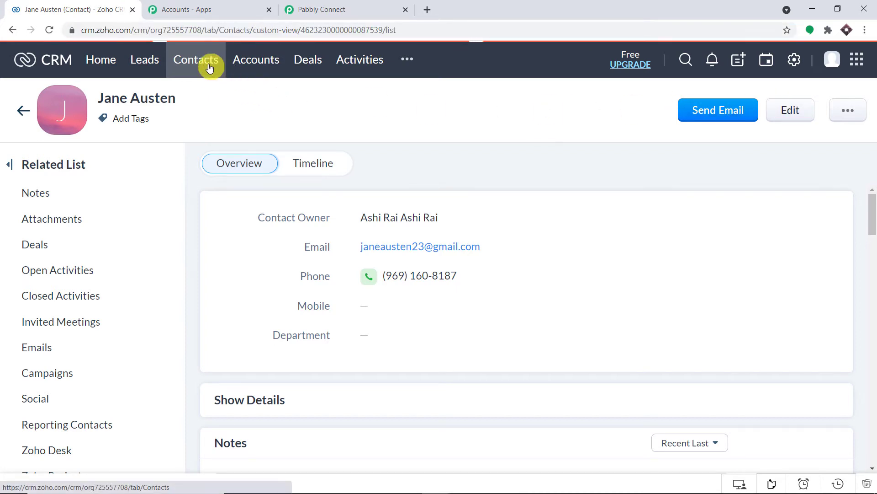
pyautogui.click(702, 100)
pyautogui.scroll(-1, 183, 312)
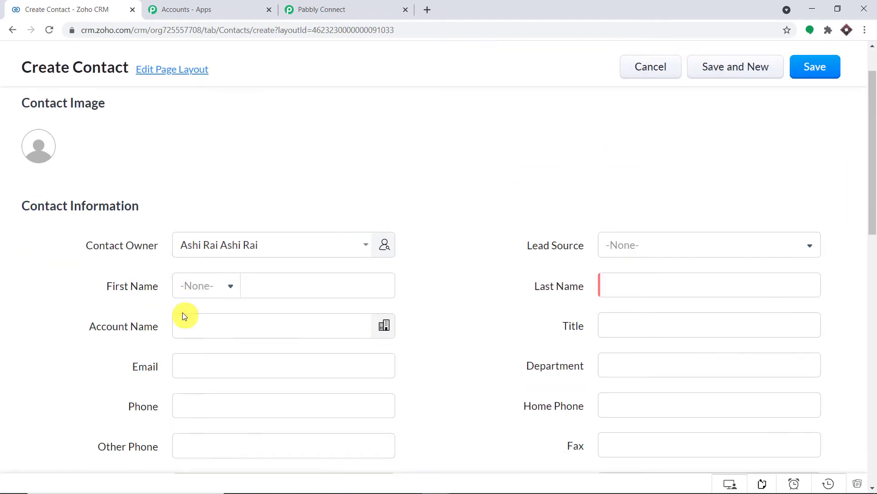
pyautogui.click(264, 281)
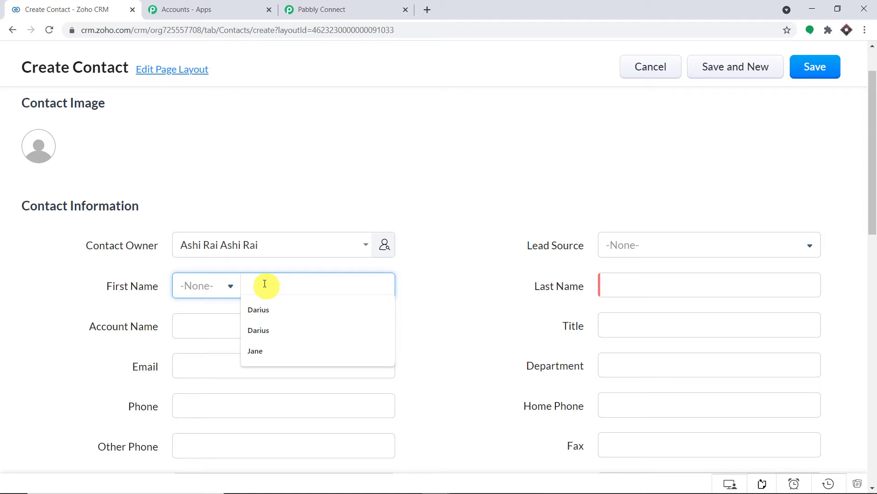
pyautogui.scroll(-2, 423, 243)
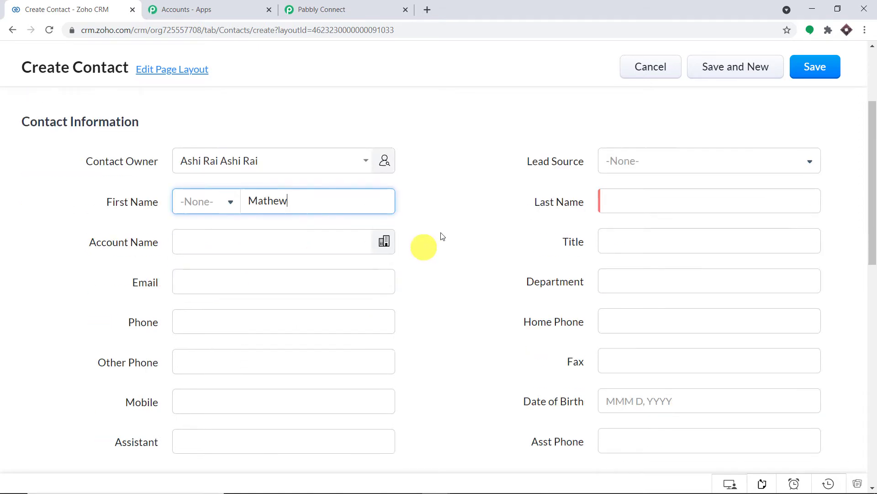
pyautogui.click(614, 171)
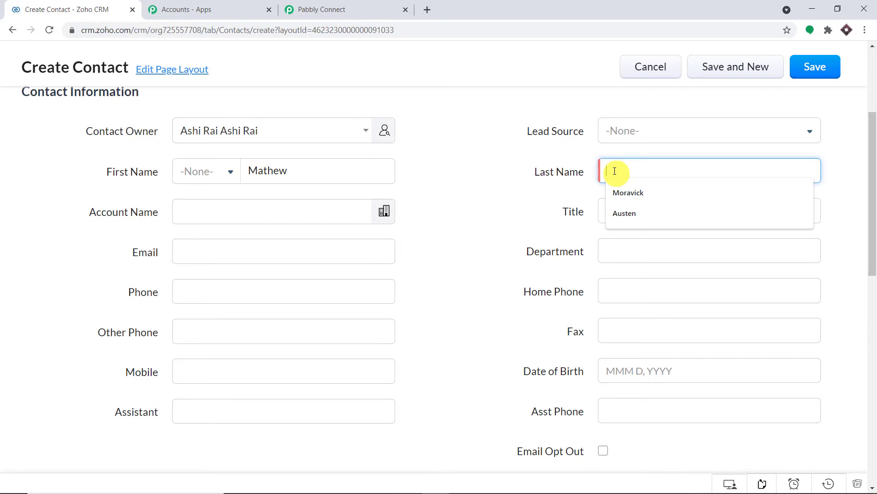
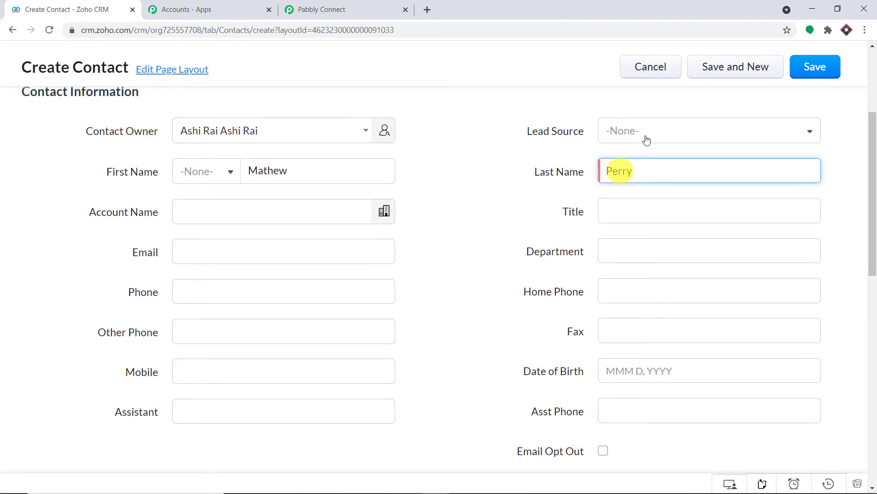
pyautogui.click(651, 131)
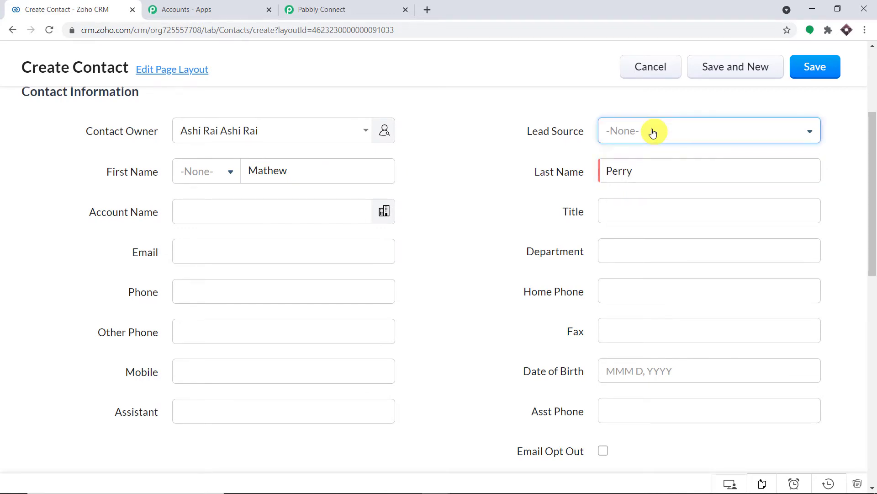
pyautogui.click(650, 219)
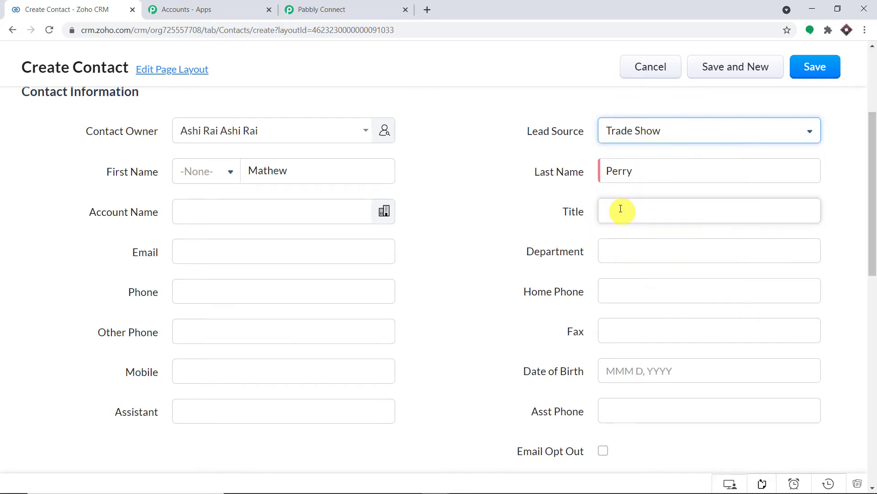
# Enter the contact's e-mail and phone number without country code, and clear the assistant field.
pyautogui.click(224, 254)
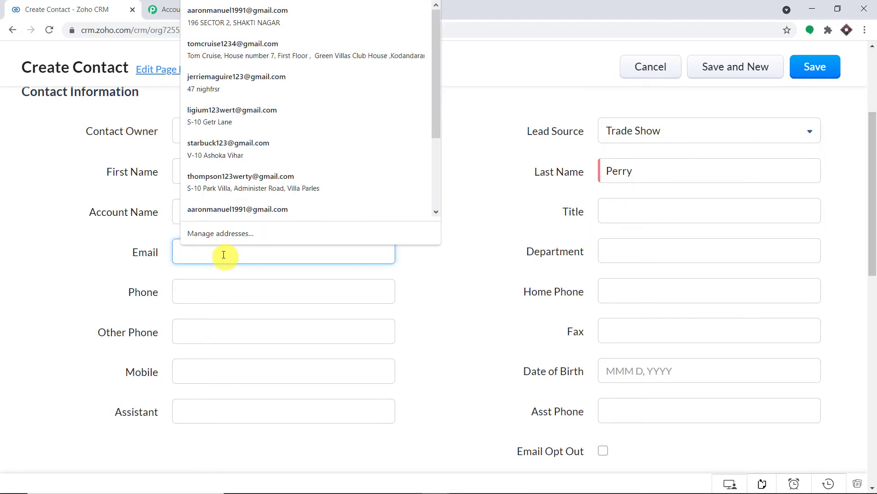
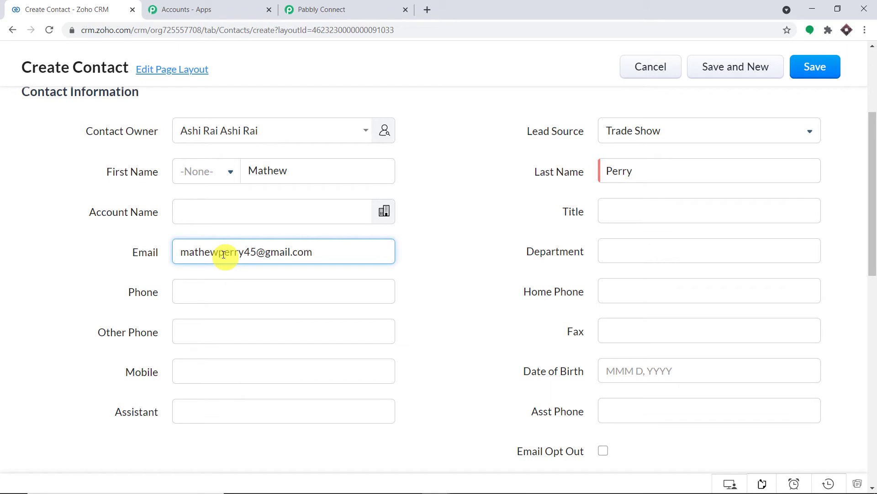
pyautogui.click(288, 295)
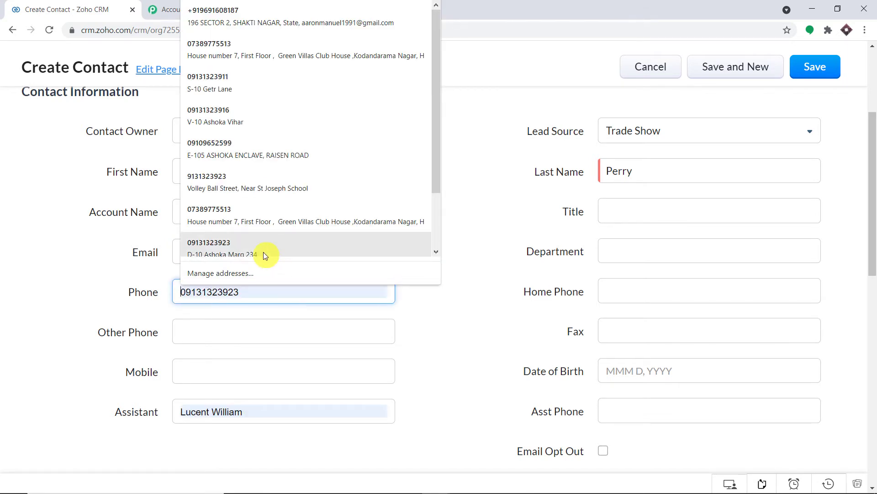
pyautogui.click(268, 18)
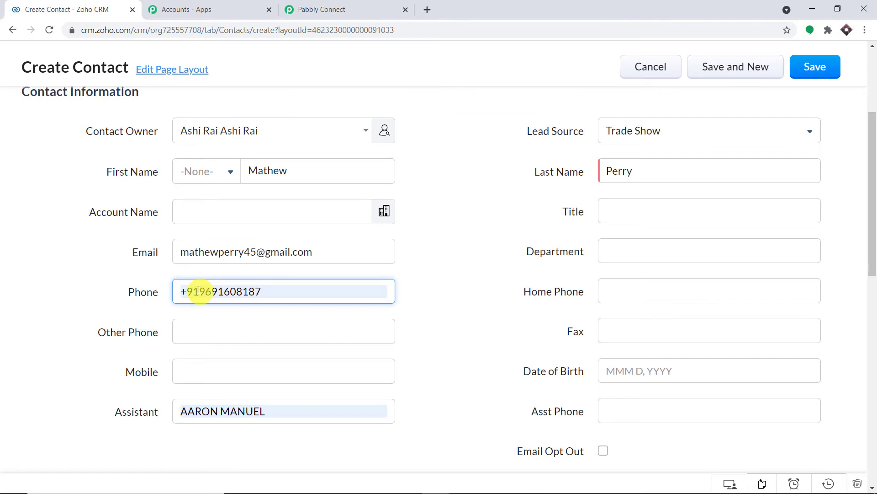
pyautogui.moveTo(199, 289); pyautogui.dragTo(173, 295)
pyautogui.press('BackSpace')
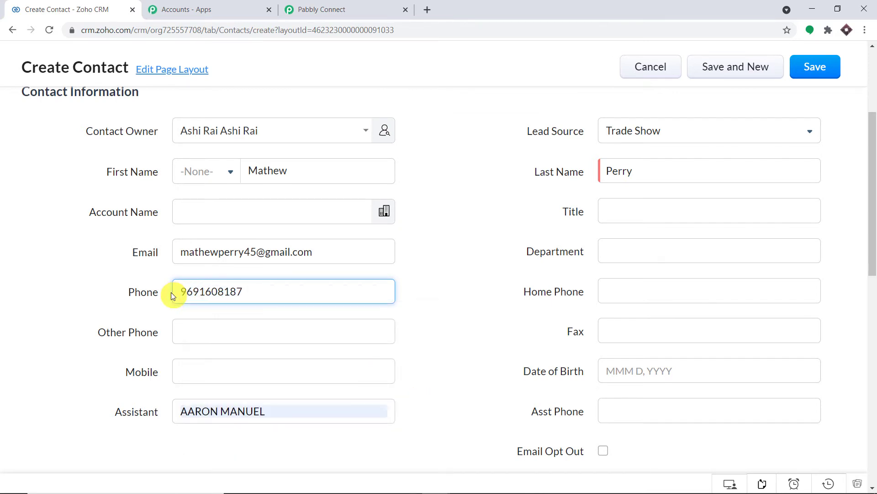
pyautogui.click(470, 190)
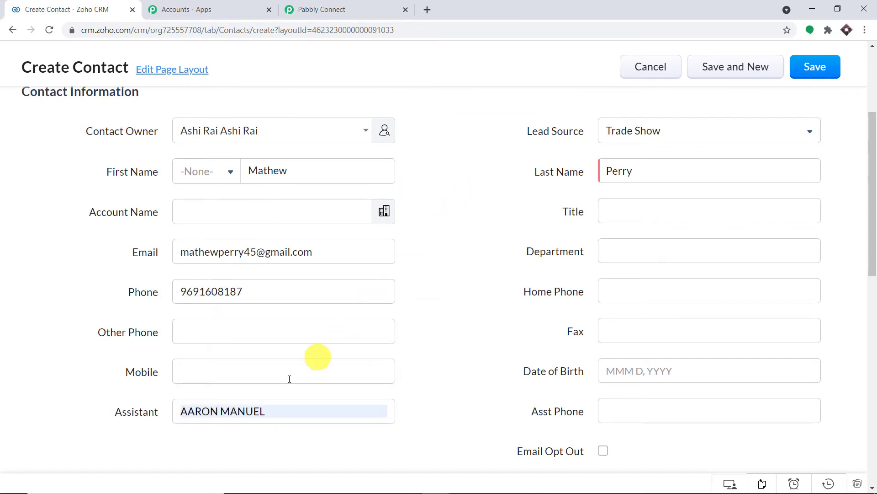
pyautogui.moveTo(274, 411); pyautogui.dragTo(119, 402)
pyautogui.press('BackSpace')
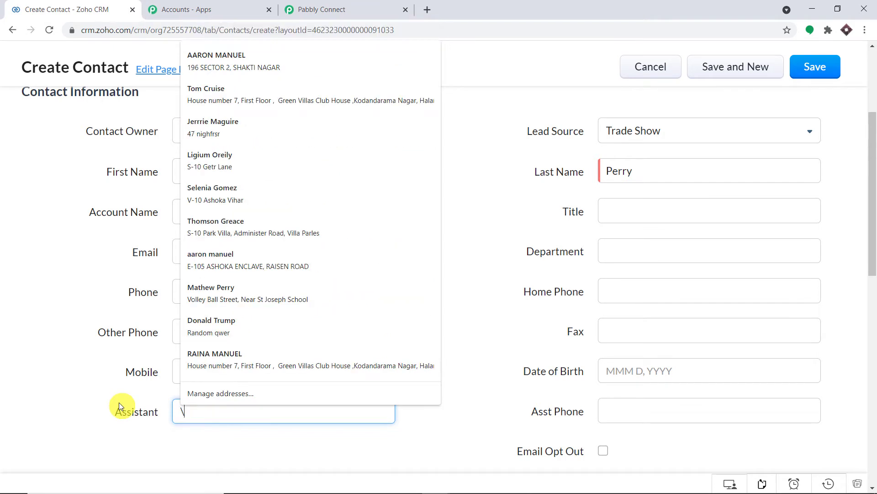
pyautogui.press('BackSpace')
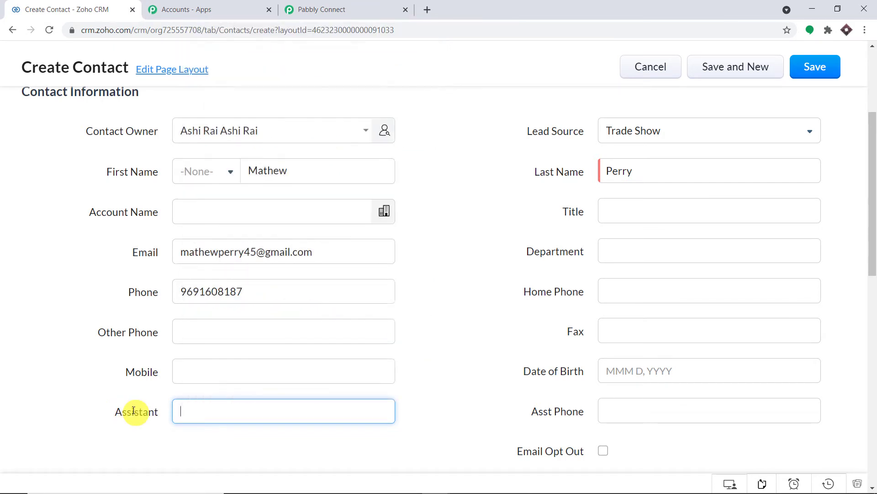
pyautogui.click(486, 224)
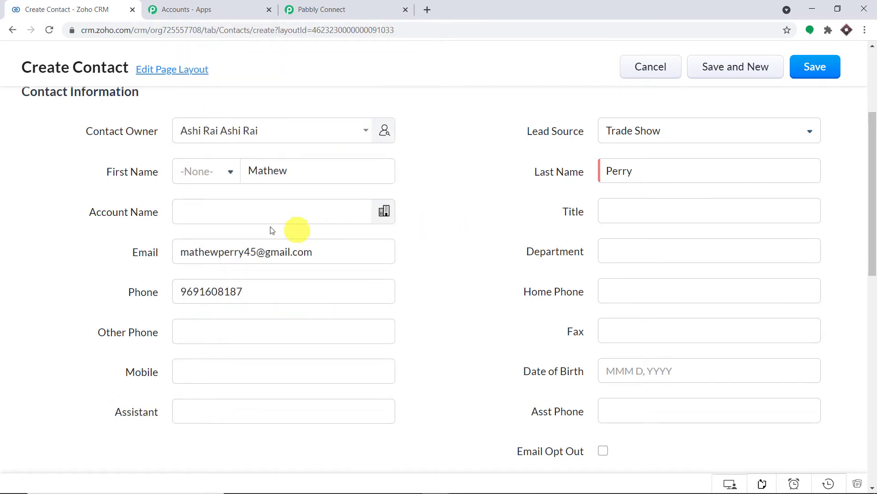
# Autofill the mailing address, save the contact, and select its phone number to verify it.
pyautogui.scroll(-3, 633, 268)
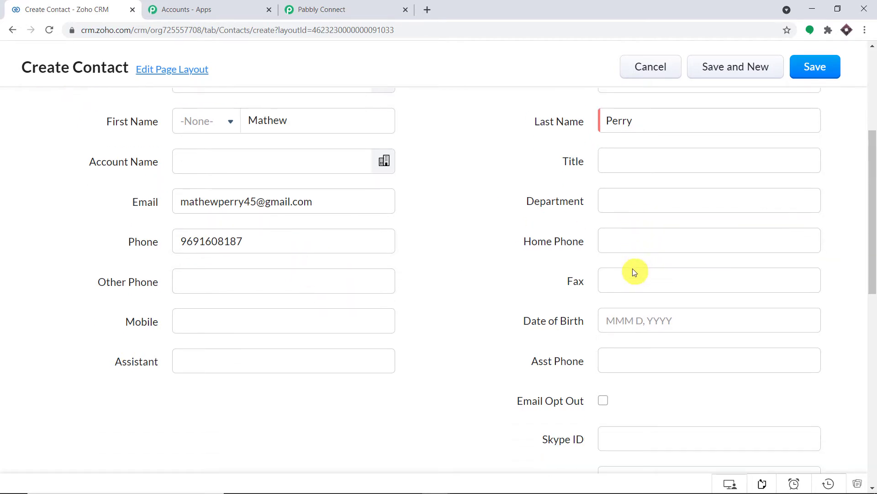
pyautogui.scroll(-9, 632, 268)
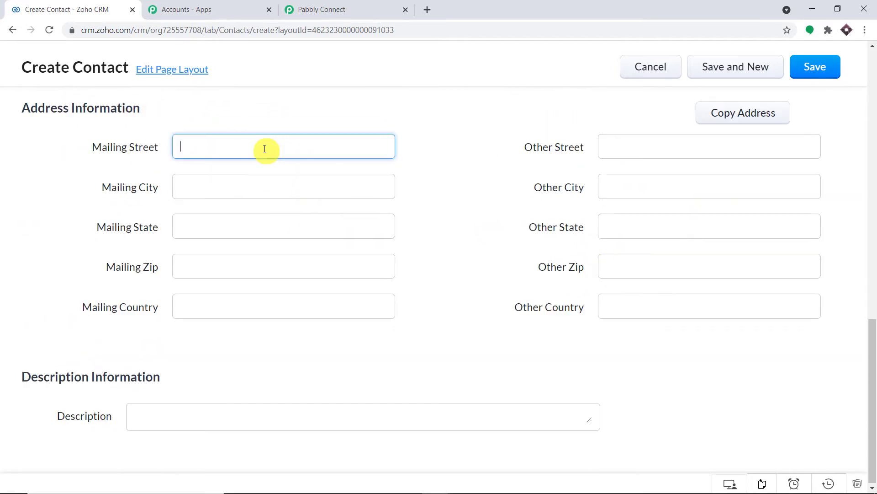
pyautogui.click(265, 147)
pyautogui.click(253, 307)
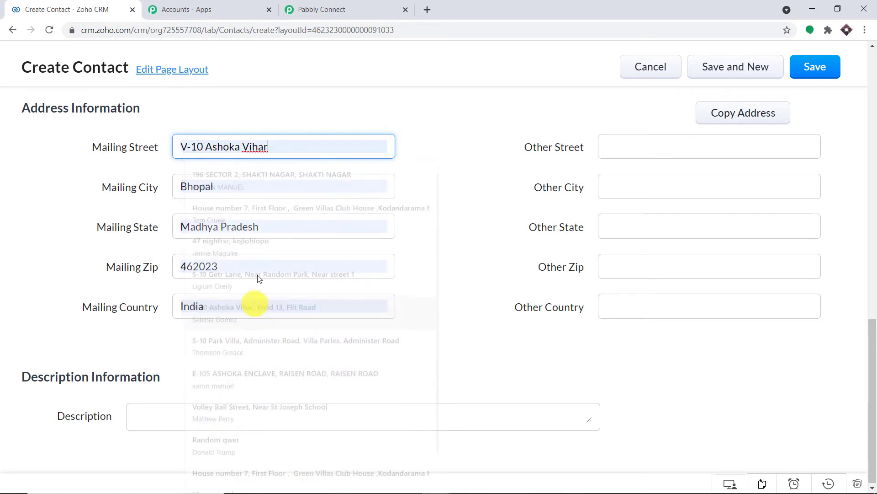
pyautogui.scroll(8, 617, 176)
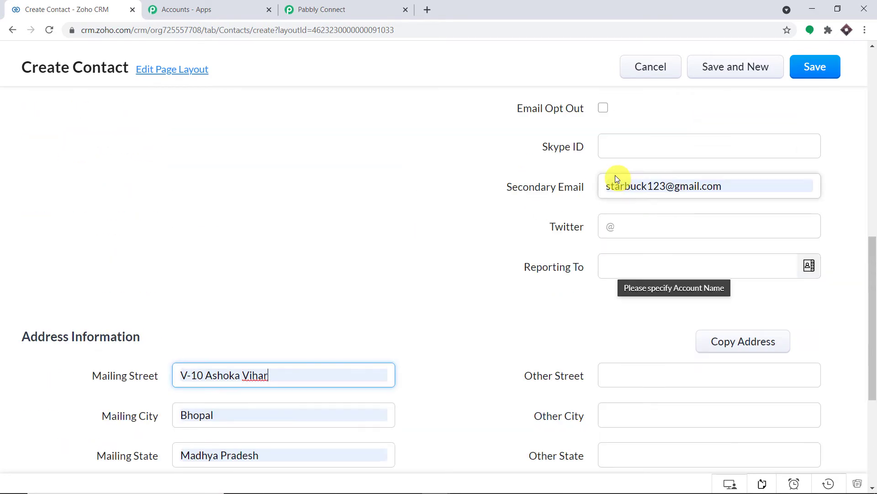
pyautogui.scroll(6, 615, 178)
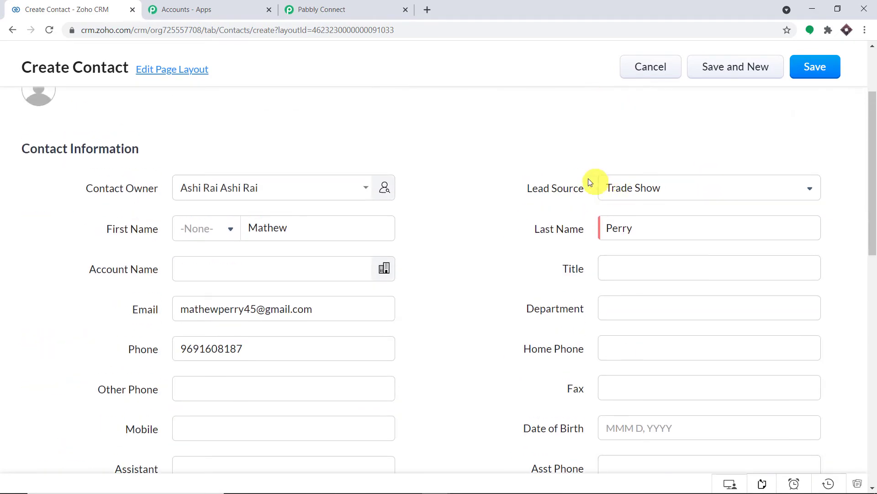
pyautogui.scroll(-14, 401, 196)
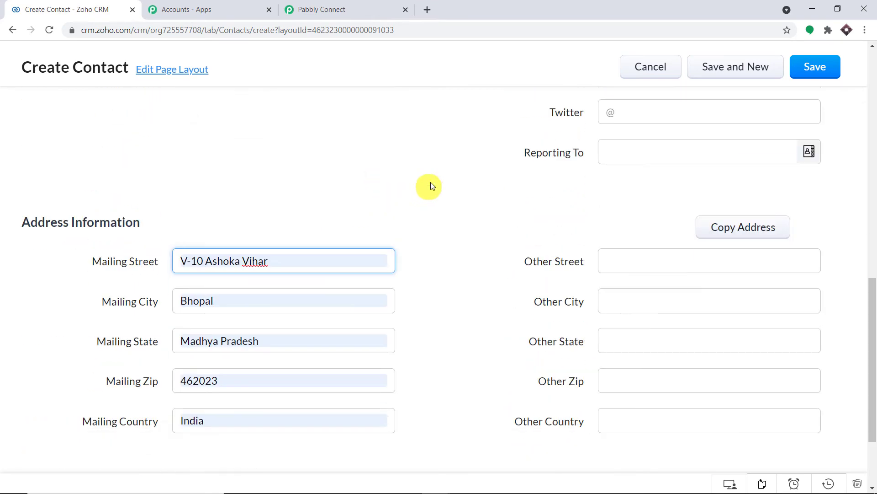
pyautogui.click(811, 68)
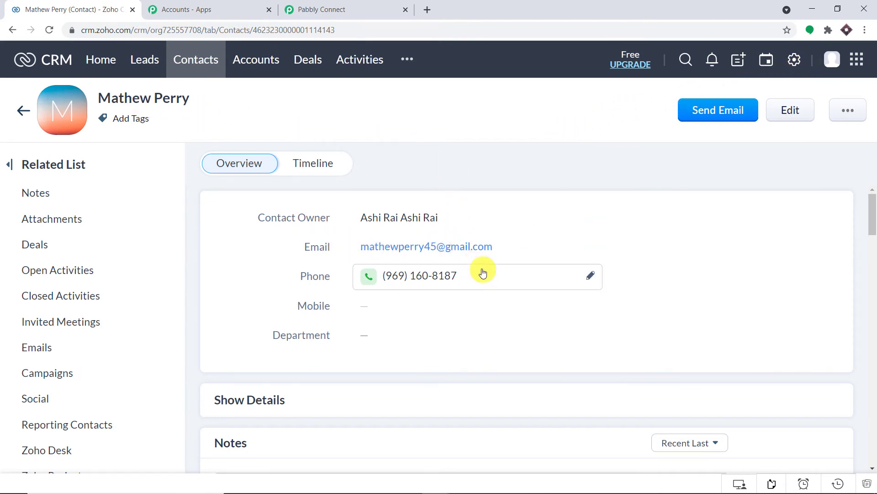
pyautogui.moveTo(484, 274); pyautogui.dragTo(386, 275)
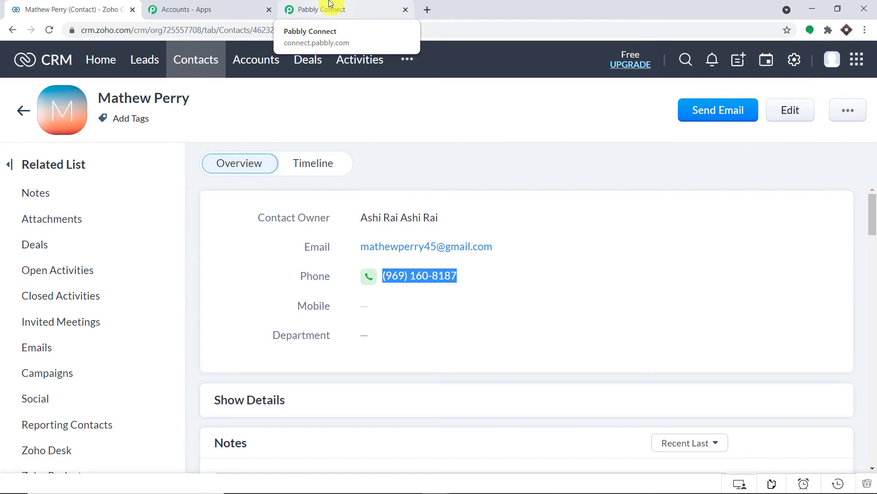
# Review the trigger's captured response in Pabbly Connect, checking the contact's email and phone values.
pyautogui.click(330, 4)
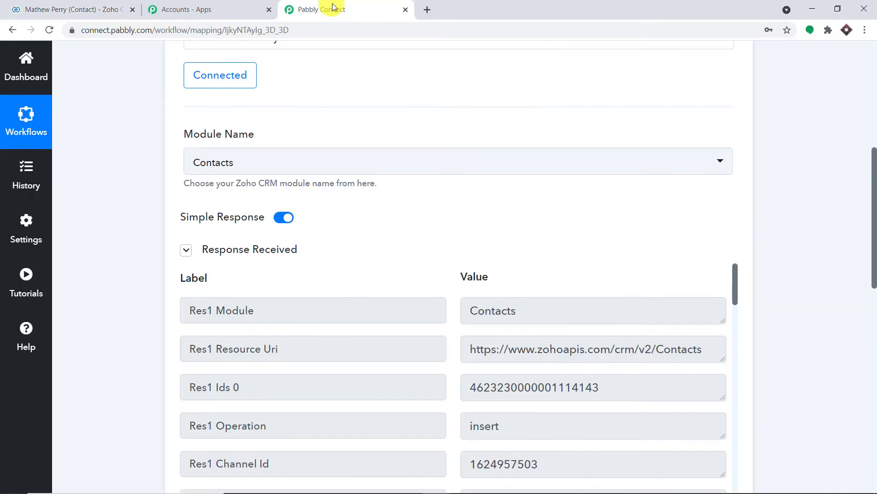
pyautogui.scroll(-5, 872, 274)
pyautogui.scroll(-5, 681, 196)
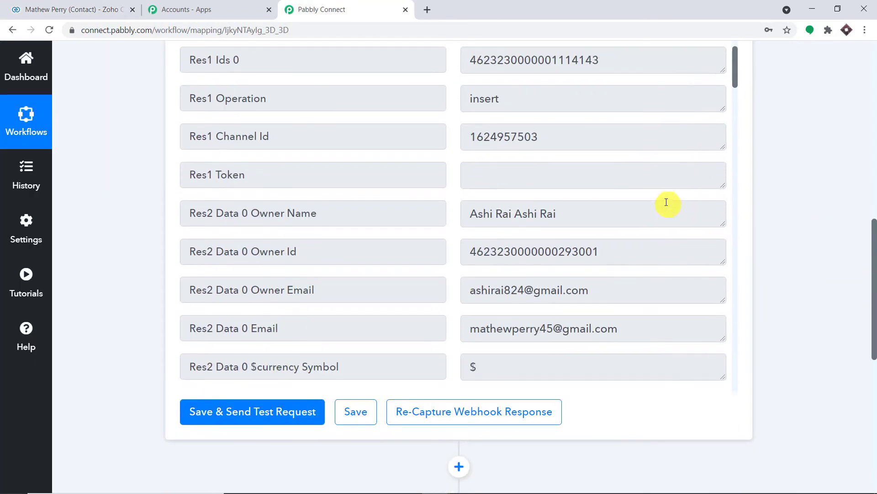
pyautogui.click(648, 200)
pyautogui.moveTo(648, 199); pyautogui.dragTo(464, 197)
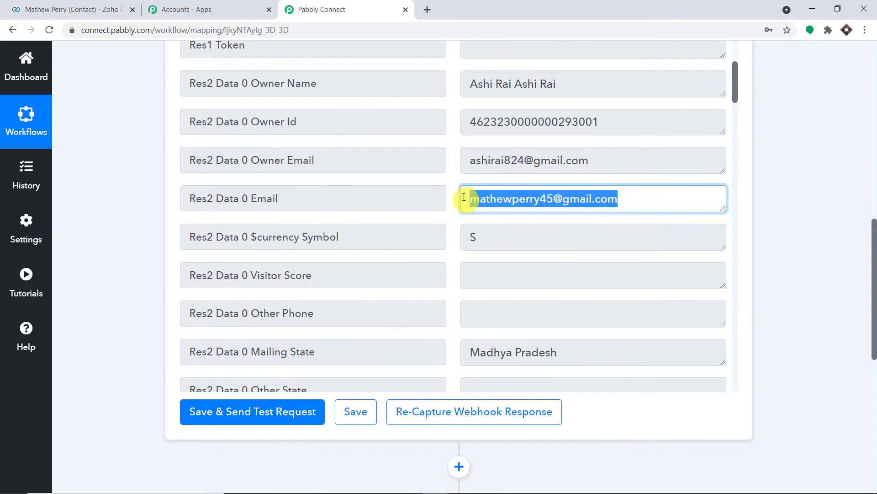
pyautogui.scroll(5, 633, 166)
pyautogui.scroll(-15, 634, 166)
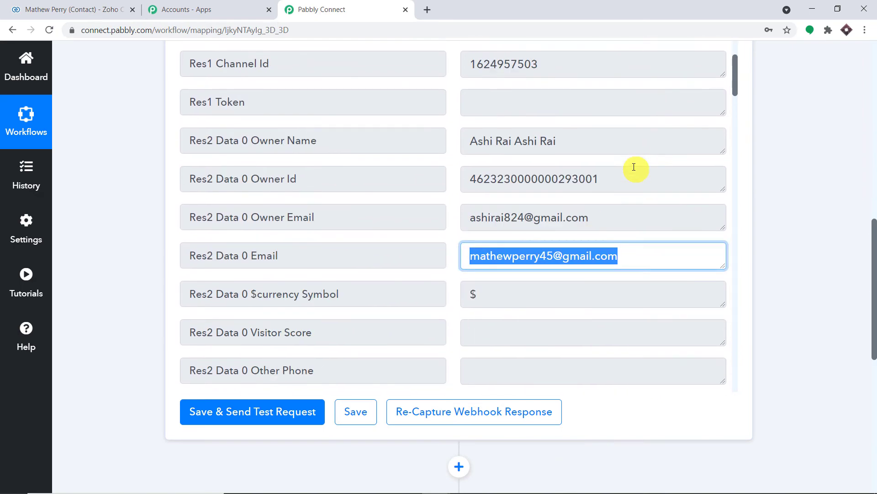
pyautogui.scroll(-16, 633, 166)
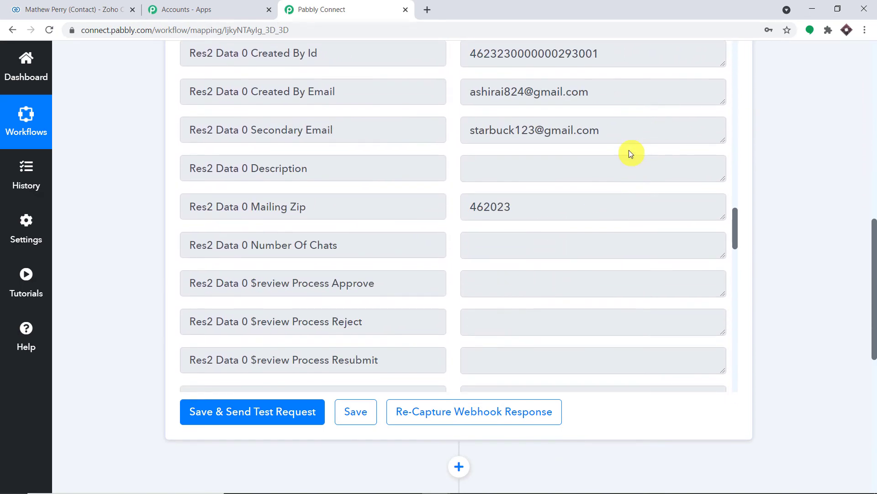
pyautogui.scroll(-9, 631, 153)
pyautogui.moveTo(562, 229); pyautogui.dragTo(364, 241)
pyautogui.scroll(-6, 567, 218)
pyautogui.scroll(-1, 571, 216)
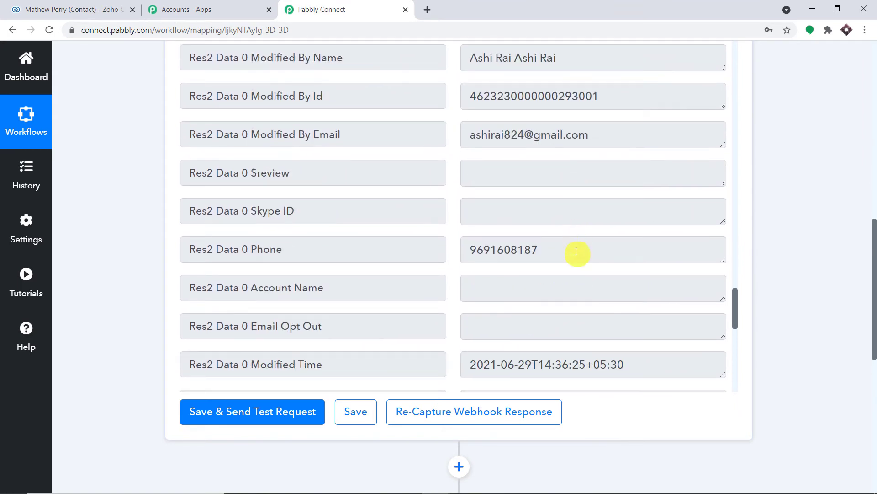
pyautogui.moveTo(578, 249); pyautogui.dragTo(407, 257)
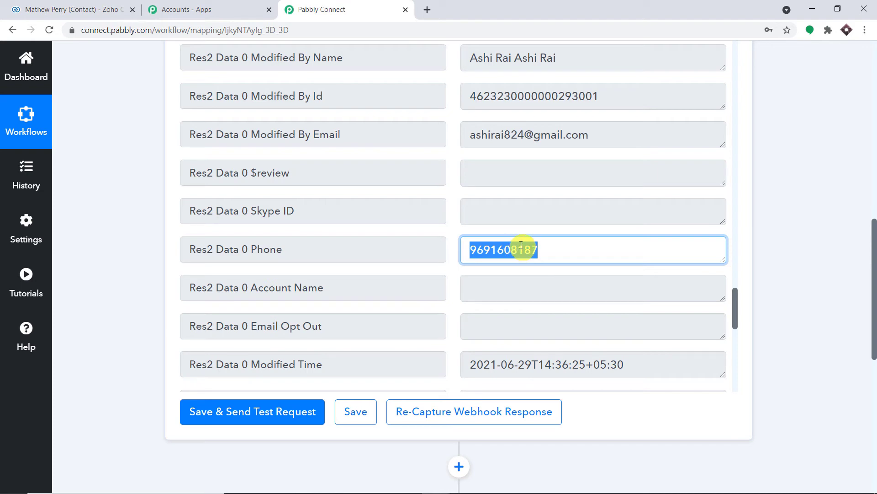
pyautogui.moveTo(875, 314); pyautogui.dragTo(874, 420)
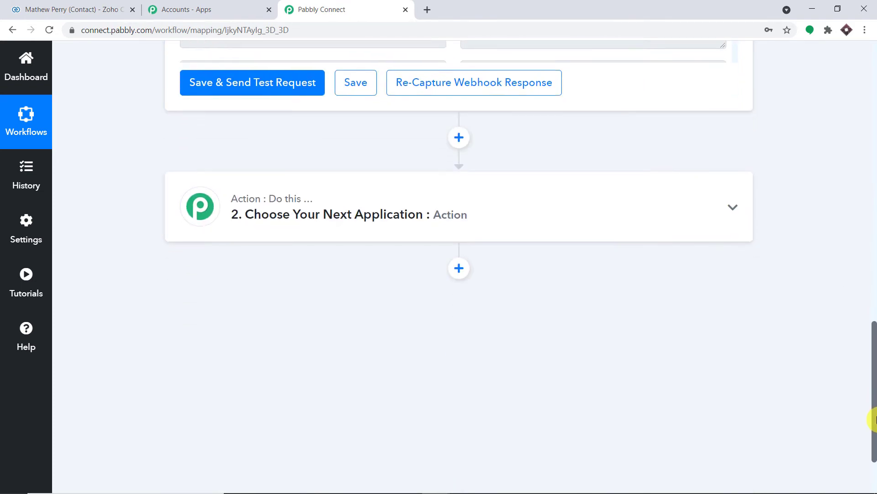
# Search 'tw' and pick Twilio as the second action step's app, then open a new tab.
pyautogui.click(306, 223)
pyautogui.click(257, 291)
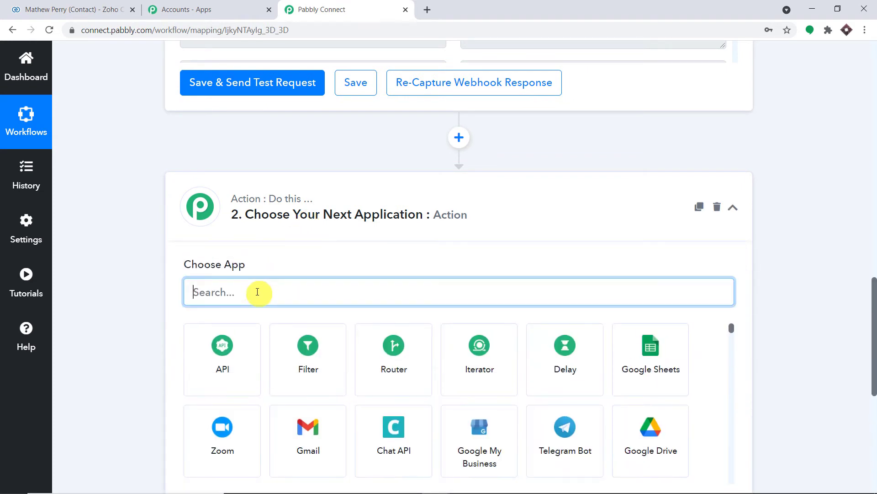
pyautogui.write('tw')
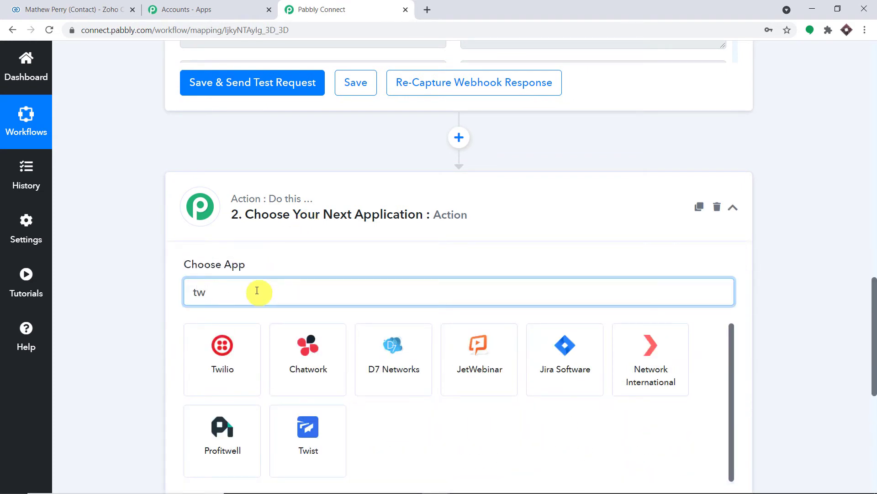
pyautogui.click(244, 337)
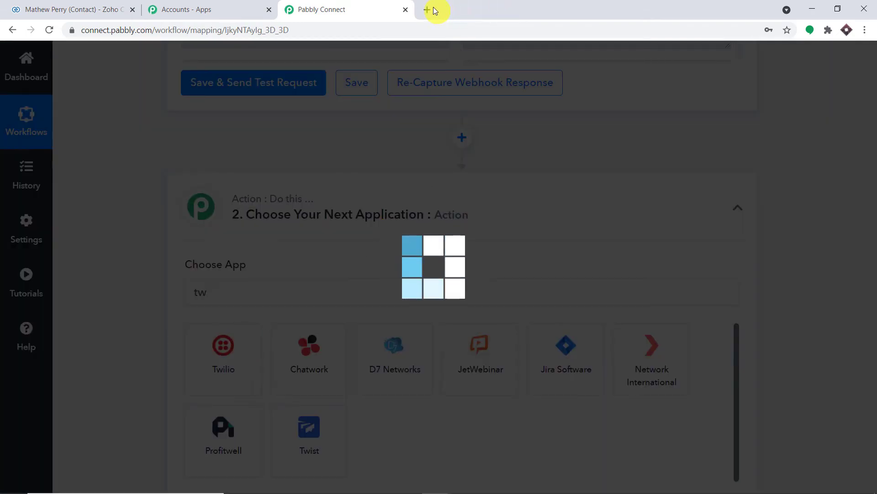
pyautogui.click(428, 10)
# Open Twilio Console, re-authenticate with the account password, and view the account dashboard.
pyautogui.write('tw')
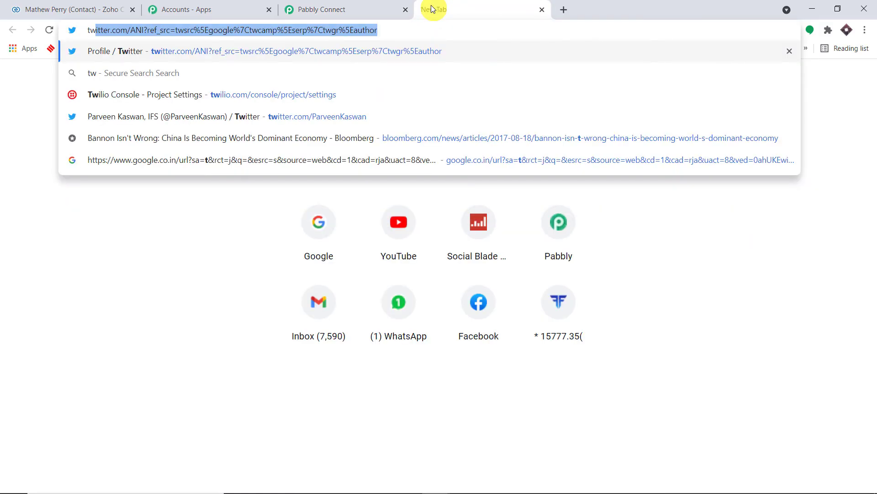
pyautogui.click(162, 159)
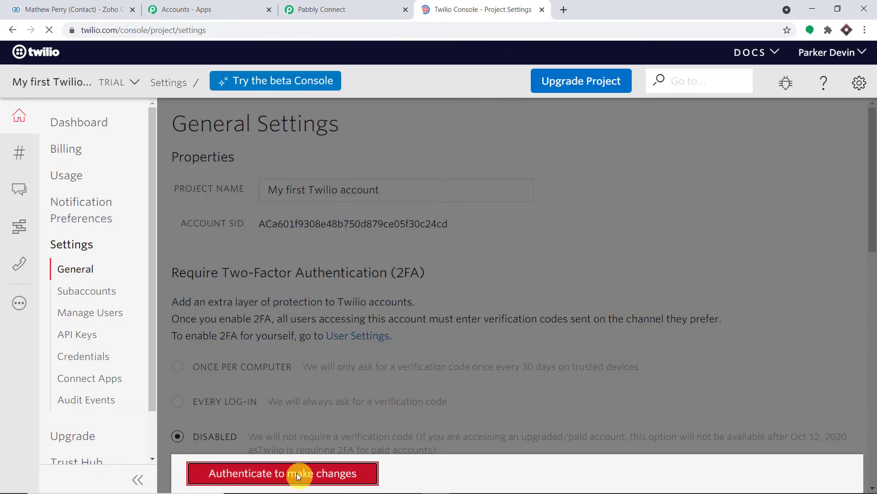
pyautogui.click(299, 473)
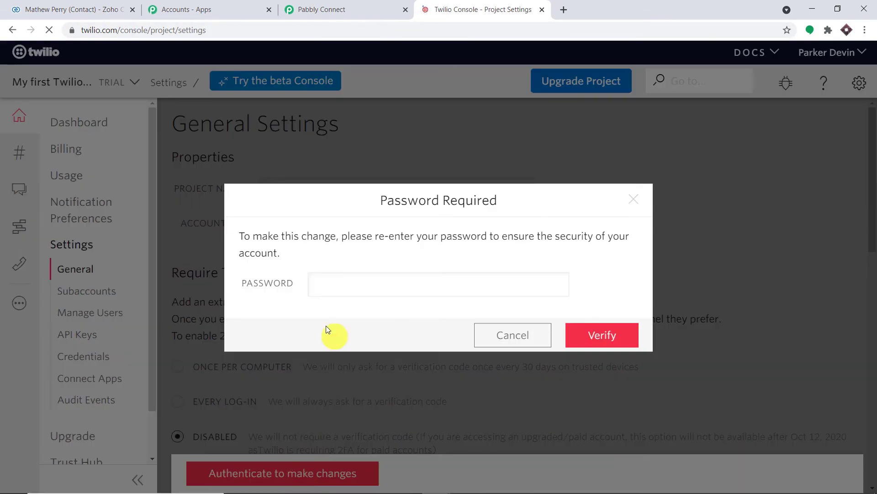
pyautogui.click(292, 285)
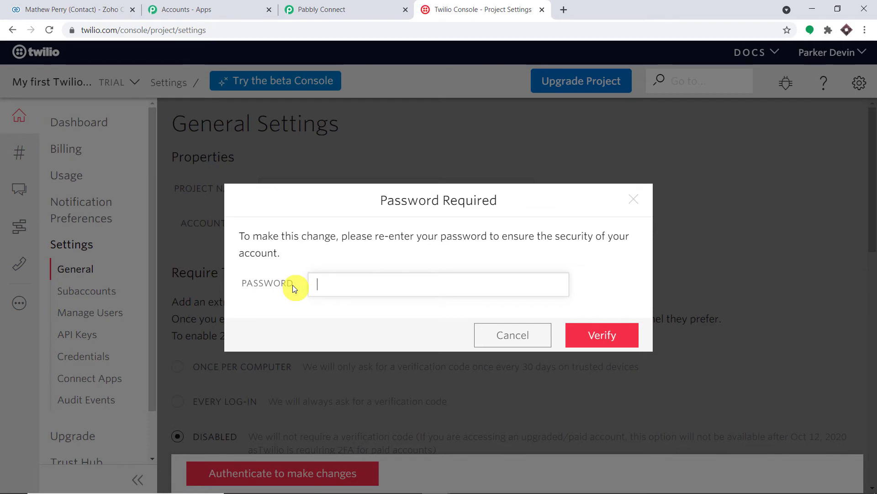
pyautogui.write('*************')
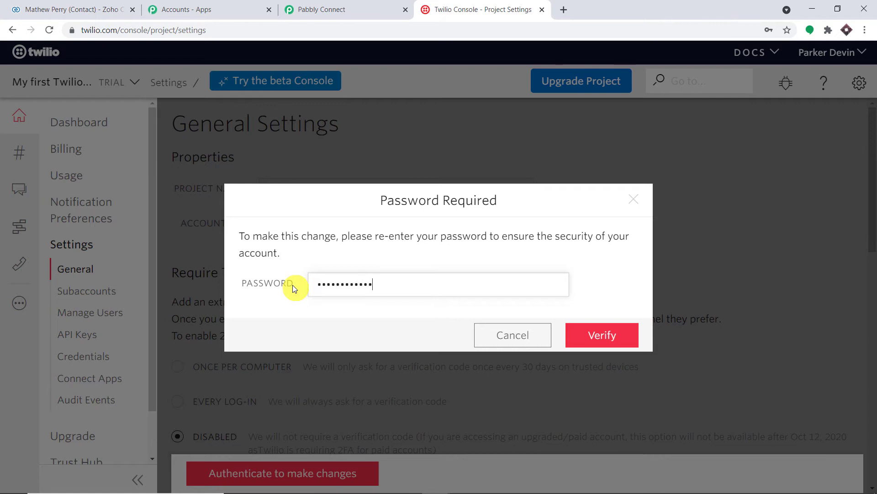
pyautogui.write('*')
pyautogui.click(615, 336)
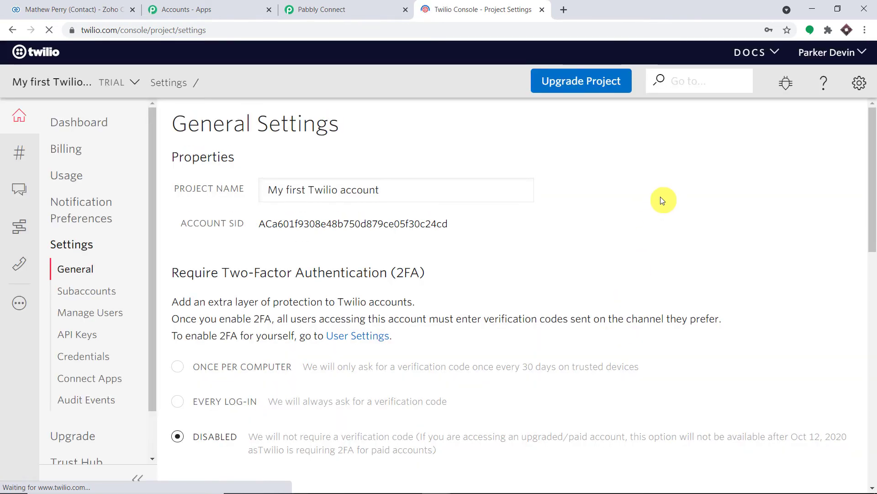
pyautogui.click(97, 120)
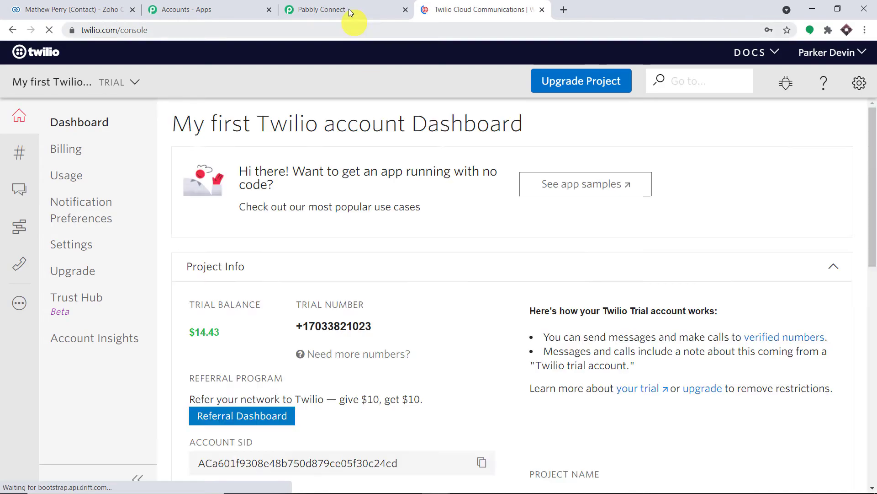
pyautogui.click(348, 8)
pyautogui.scroll(-3, 281, 309)
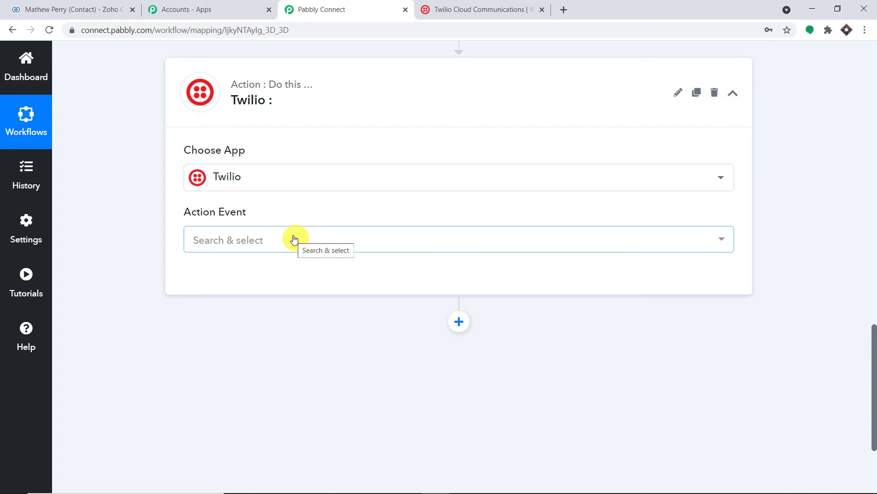
# Choose Send SMS Message as the Twilio action and start a new connection named Twilio #48.
pyautogui.click(294, 238)
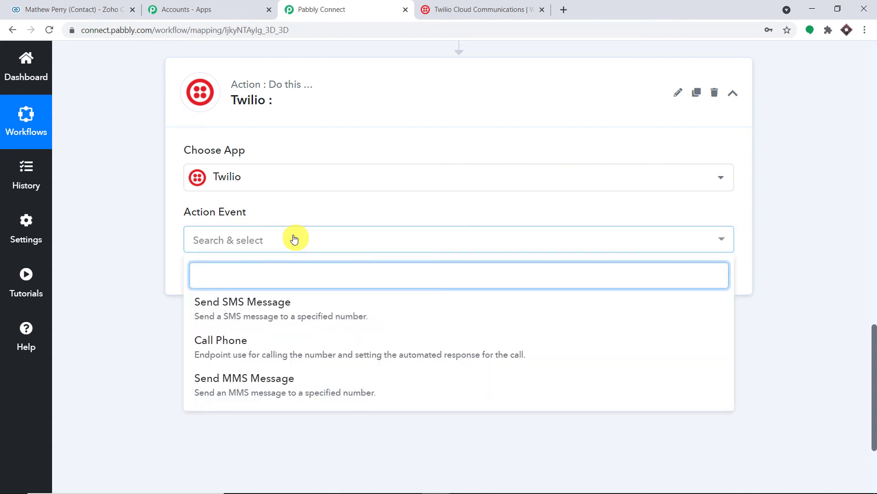
pyautogui.click(288, 316)
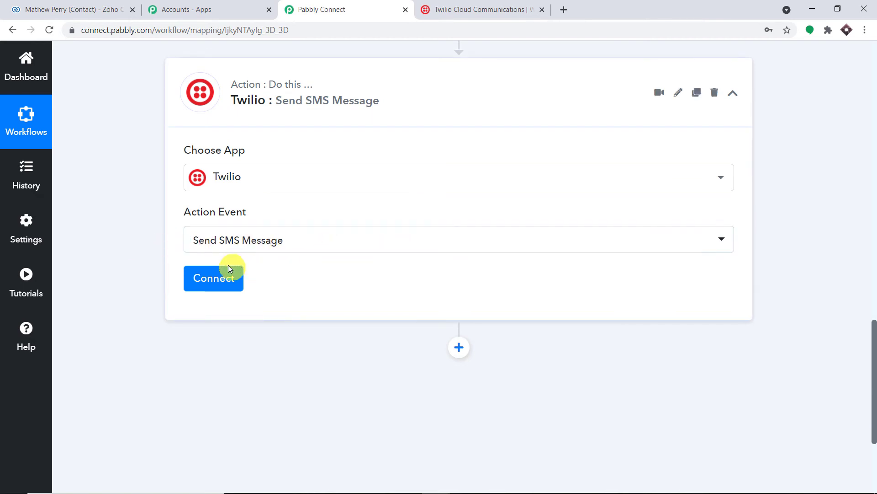
pyautogui.click(212, 278)
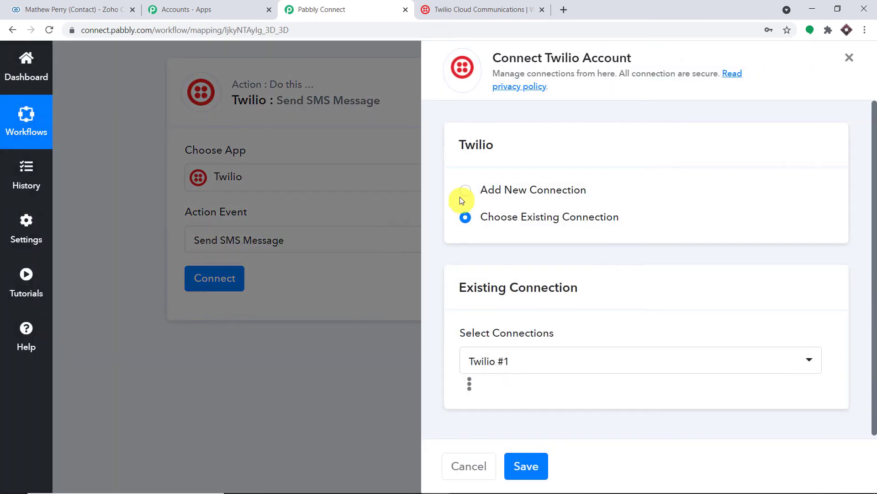
pyautogui.click(465, 191)
pyautogui.scroll(-4, 539, 208)
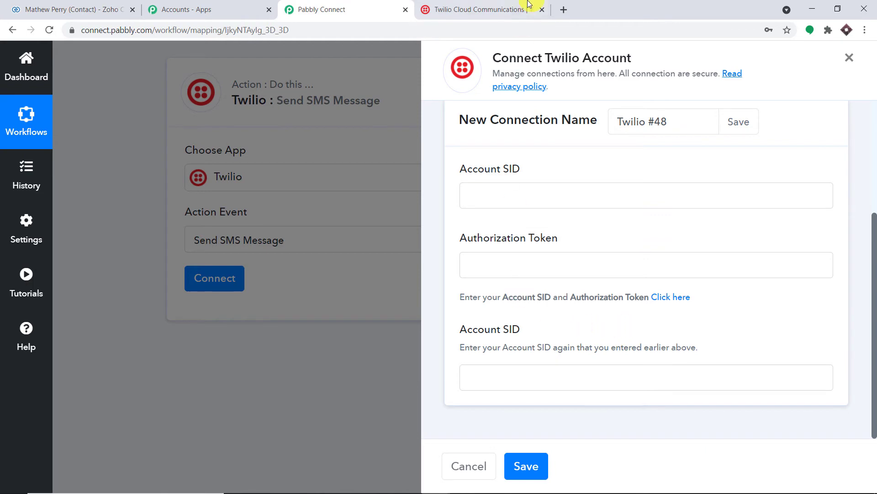
pyautogui.click(509, 4)
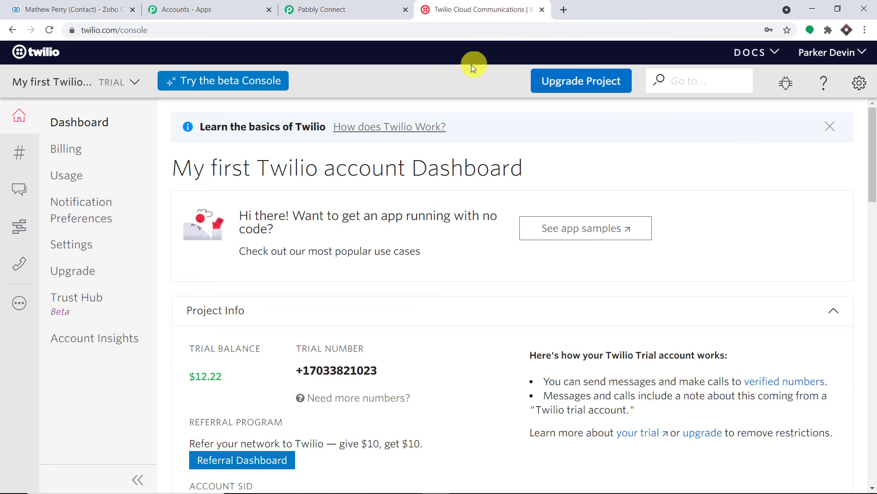
# Open the Twilio project's General Settings and copy the live Account SID.
pyautogui.click(861, 83)
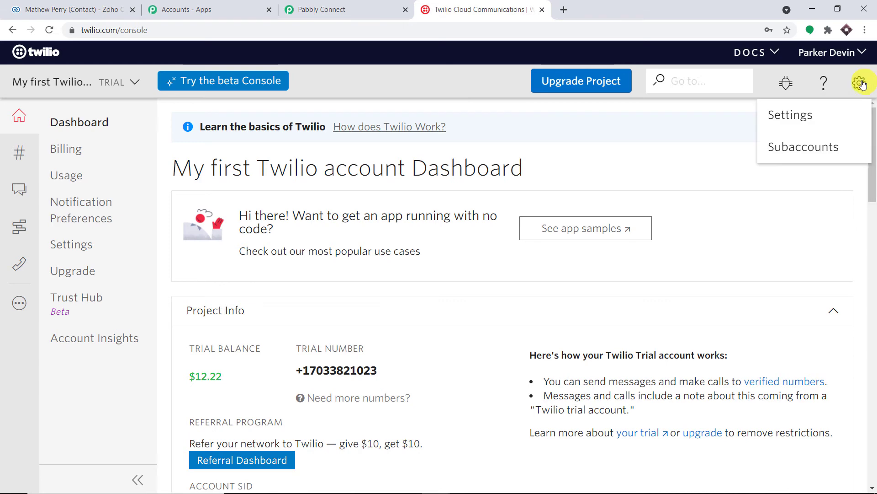
pyautogui.click(843, 119)
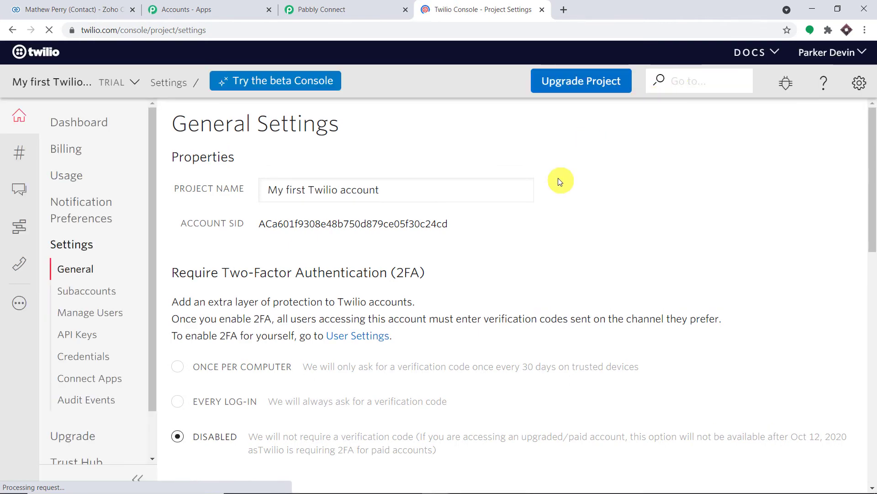
pyautogui.scroll(-8, 558, 178)
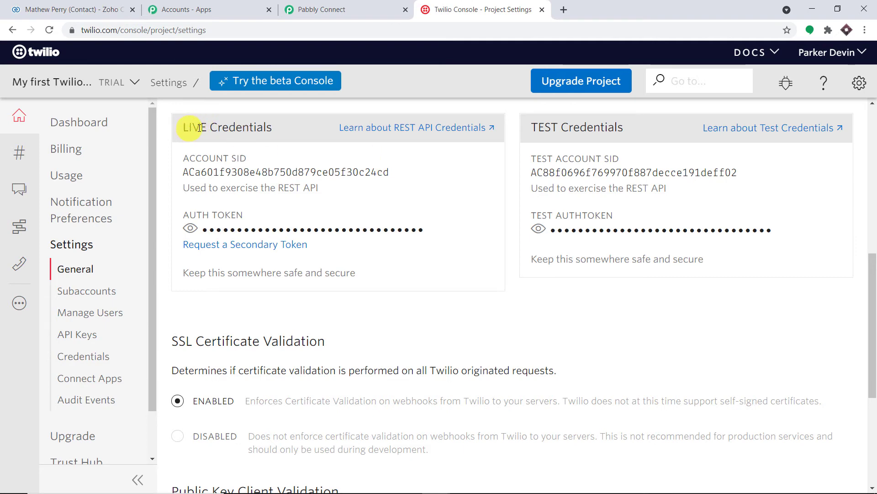
pyautogui.moveTo(184, 128); pyautogui.dragTo(272, 130)
pyautogui.moveTo(629, 133); pyautogui.dragTo(530, 130)
pyautogui.doubleClick(289, 172)
pyautogui.rightClick(289, 173)
pyautogui.click(302, 179)
# Paste the live Account SID into both Account SID fields of the Twilio #48 connection.
pyautogui.click(339, 7)
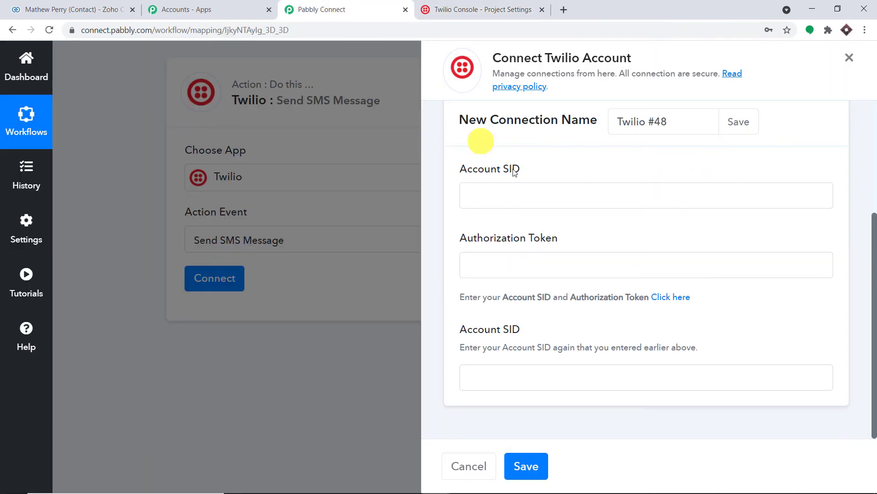
pyautogui.click(519, 195)
pyautogui.rightClick(519, 196)
pyautogui.click(546, 287)
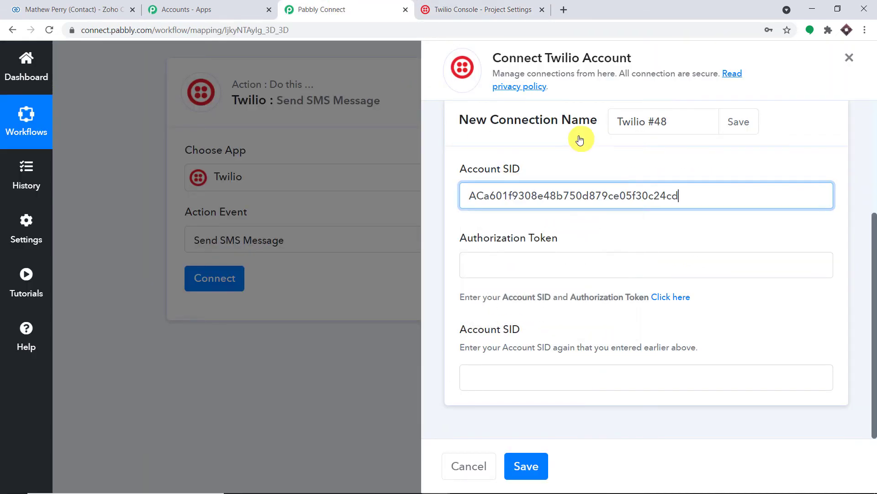
pyautogui.click(501, 373)
pyautogui.rightClick(500, 373)
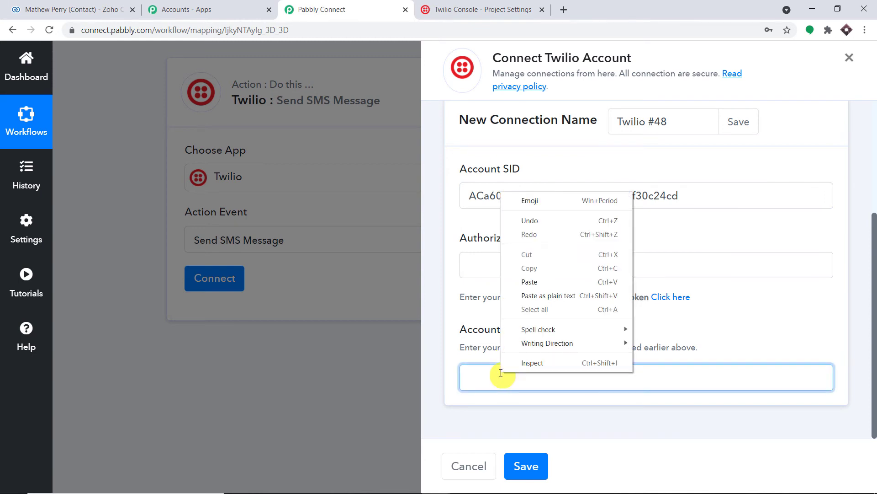
pyautogui.click(542, 284)
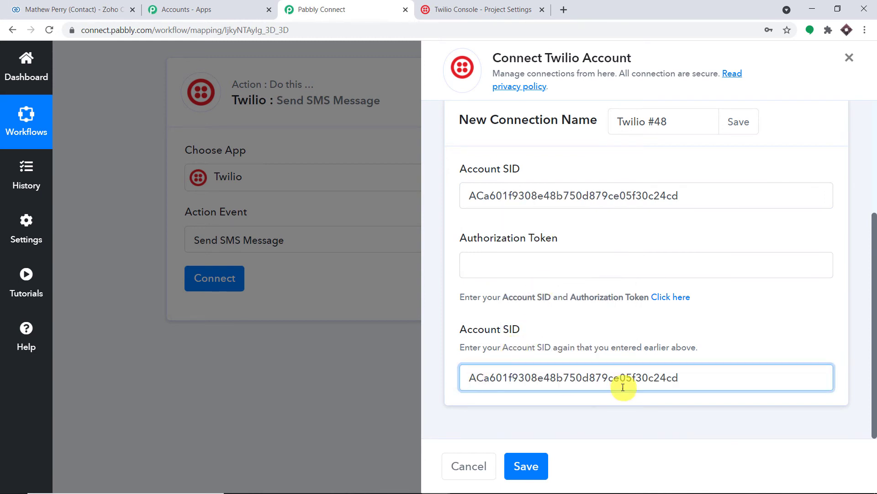
# Copy the revealed live auth token and bring it to the Authorization Token field.
pyautogui.click(446, 9)
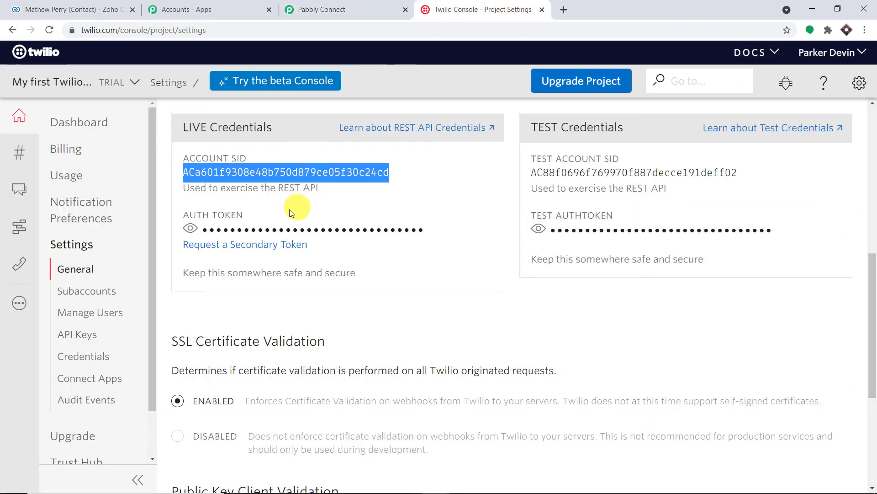
pyautogui.click(197, 227)
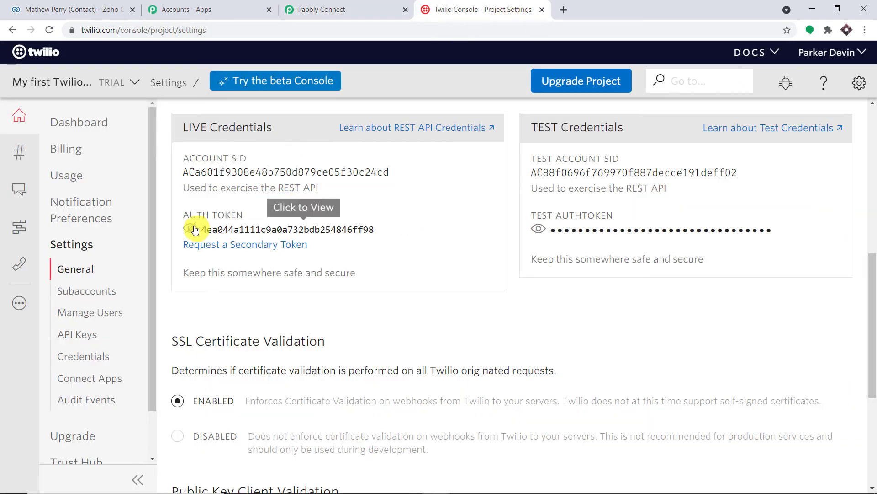
pyautogui.doubleClick(245, 232)
pyautogui.rightClick(246, 232)
pyautogui.click(265, 243)
pyautogui.click(320, 9)
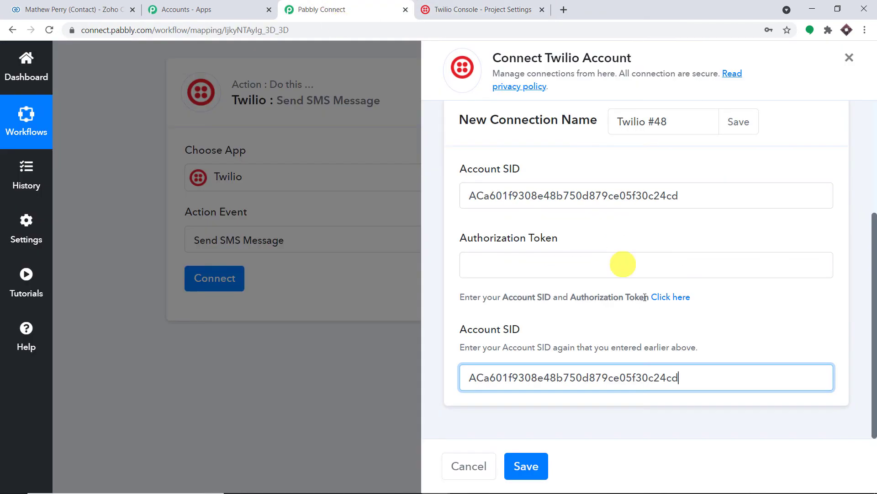
pyautogui.click(628, 270)
pyautogui.rightClick(628, 270)
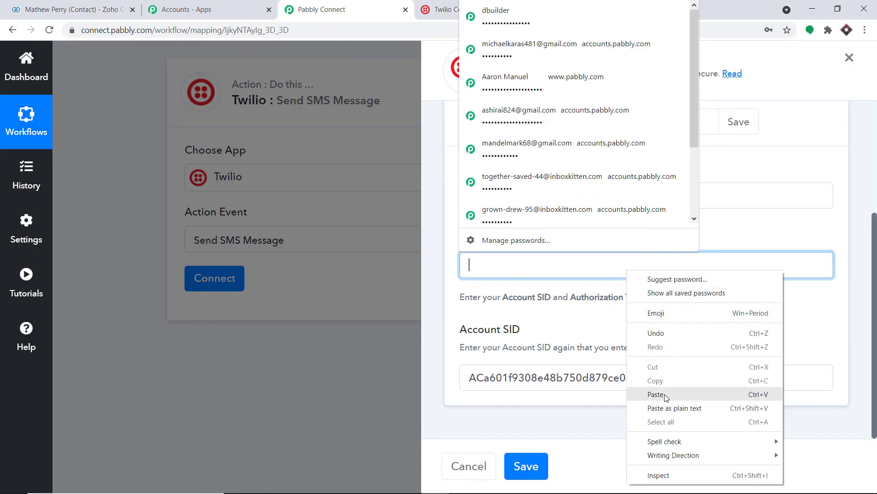
# Paste the auth token and save the Twilio connection, revealing the SMS body and number fields.
pyautogui.click(658, 394)
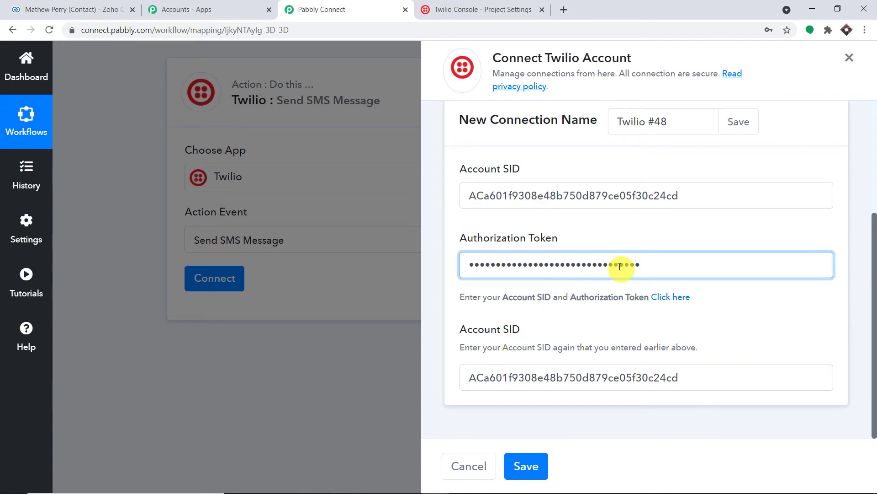
pyautogui.click(526, 465)
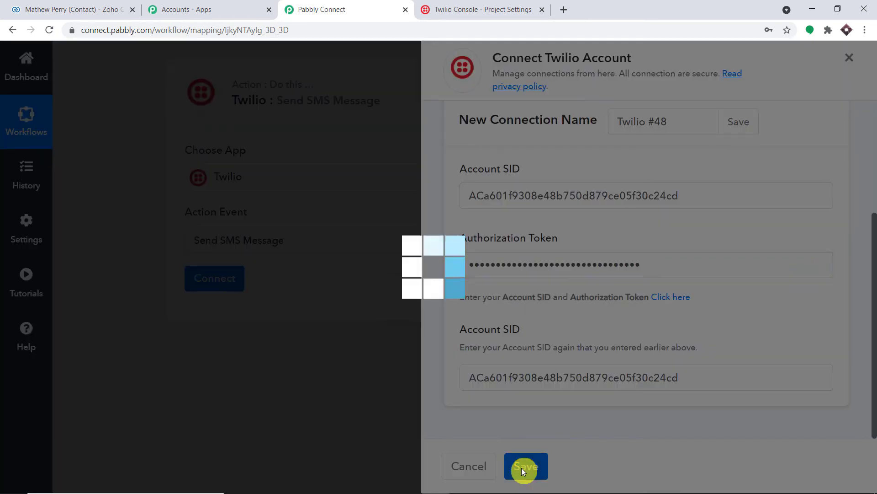
pyautogui.scroll(-4, 667, 178)
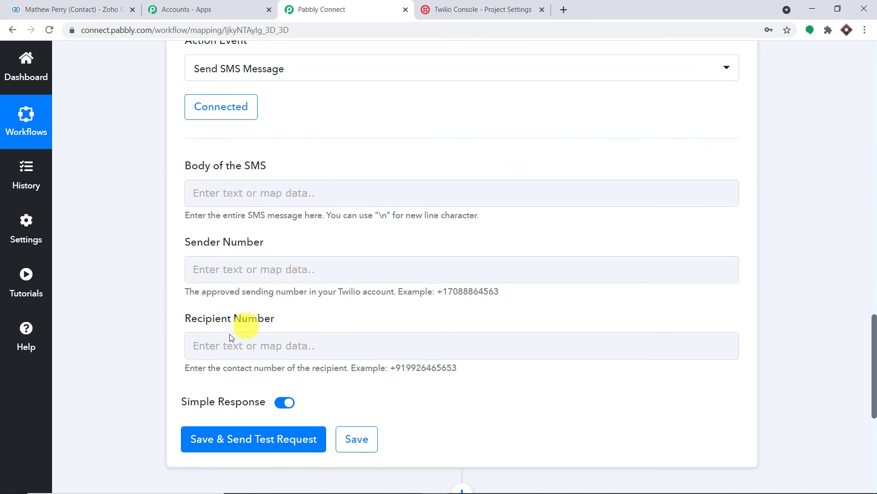
pyautogui.click(310, 199)
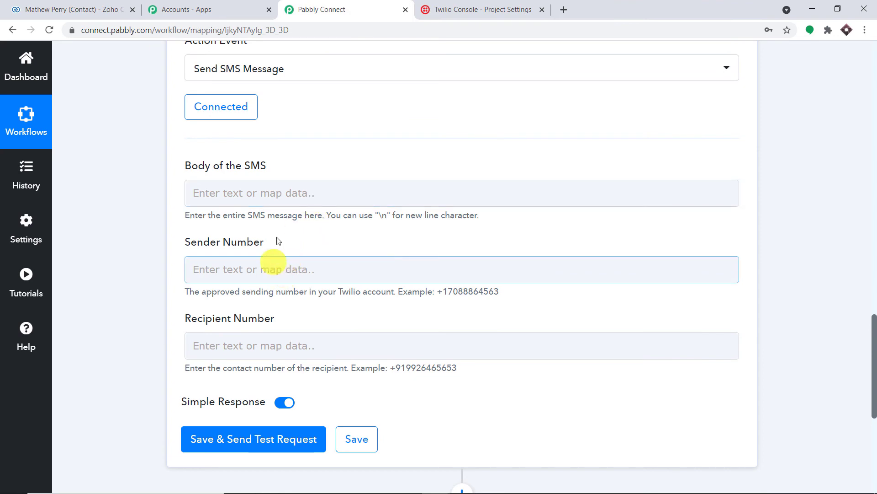
pyautogui.click(488, 4)
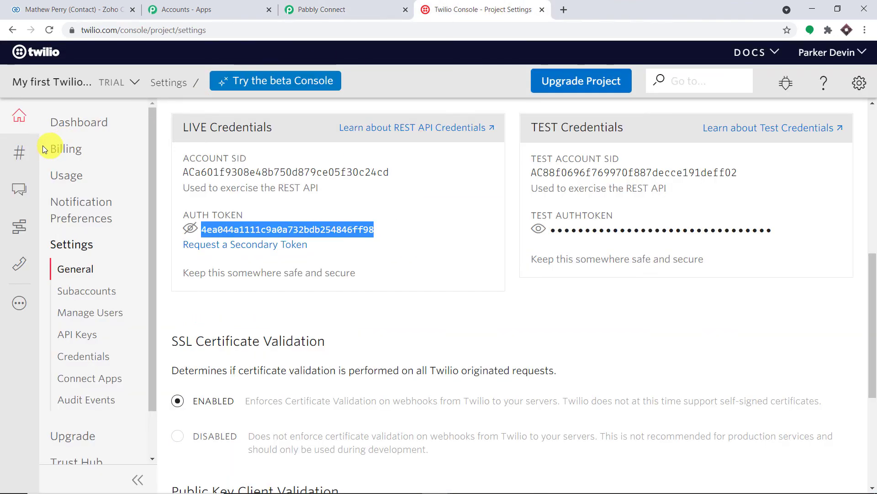
# Copy the Engleside, VA trial number from Twilio's Active Numbers page.
pyautogui.click(19, 156)
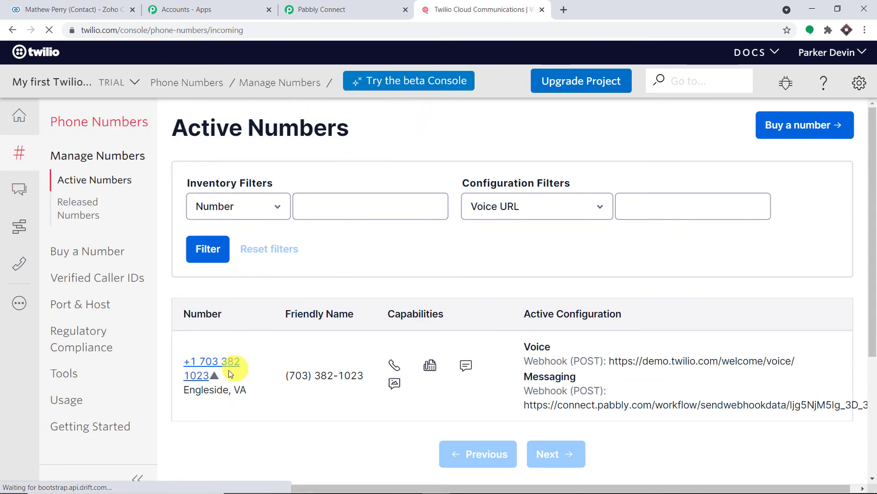
pyautogui.moveTo(213, 377); pyautogui.dragTo(187, 365)
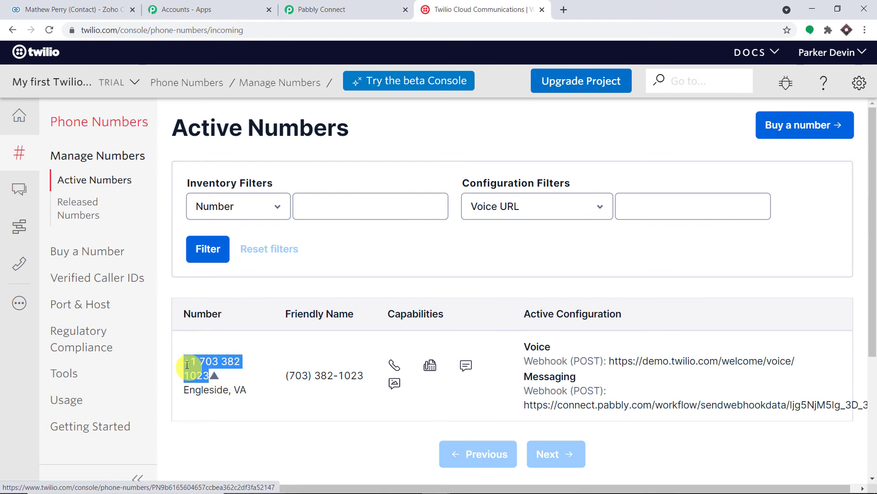
pyautogui.rightClick(189, 366)
pyautogui.click(220, 297)
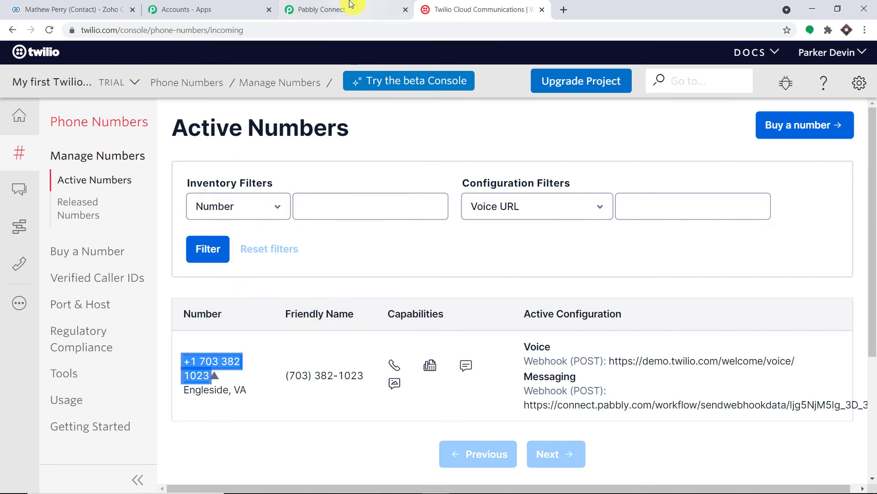
pyautogui.click(350, 4)
# Paste the Twilio trial number into the Sender Number field.
pyautogui.click(249, 270)
pyautogui.rightClick(243, 275)
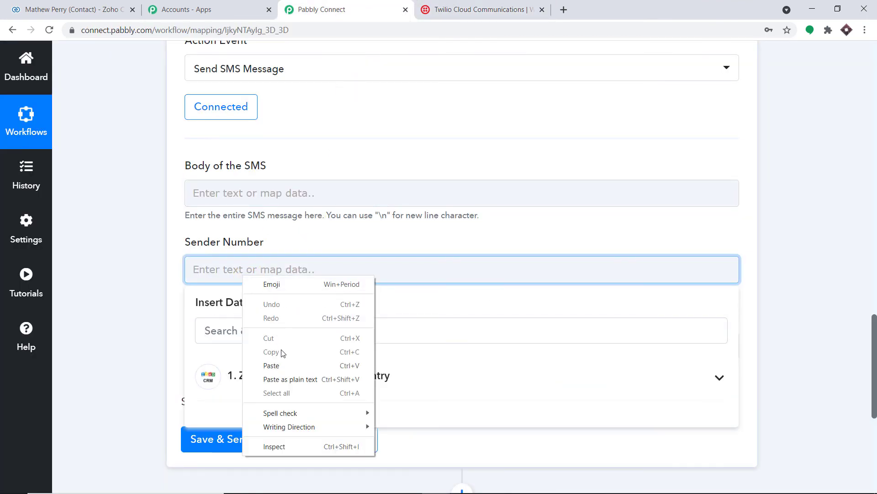
pyautogui.click(282, 366)
pyautogui.click(449, 228)
pyautogui.scroll(-2, 449, 229)
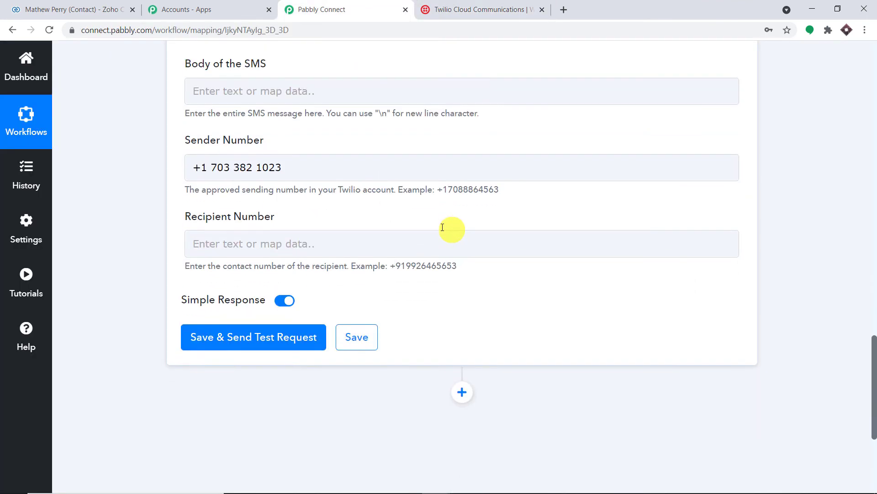
pyautogui.scroll(-1, 449, 229)
# Set Recipient Number to +91 followed by the Zoho contact's mapped Phone field.
pyautogui.click(260, 231)
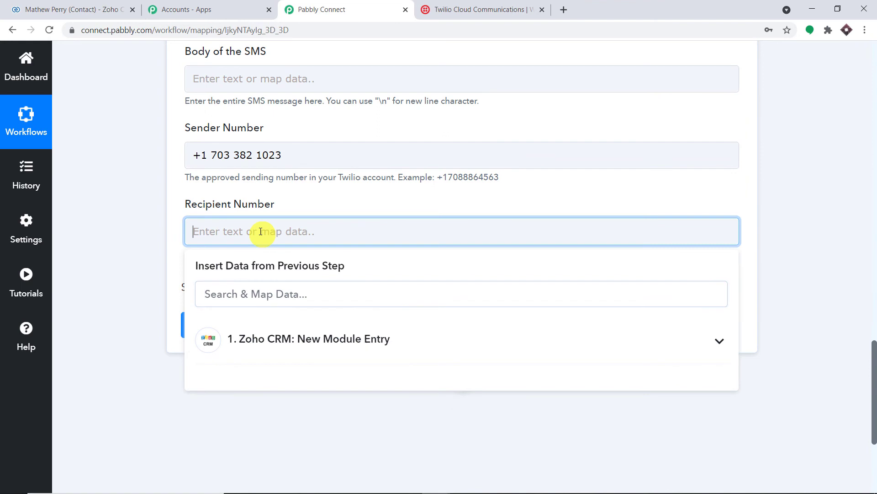
pyautogui.click(281, 348)
pyautogui.scroll(-5, 366, 385)
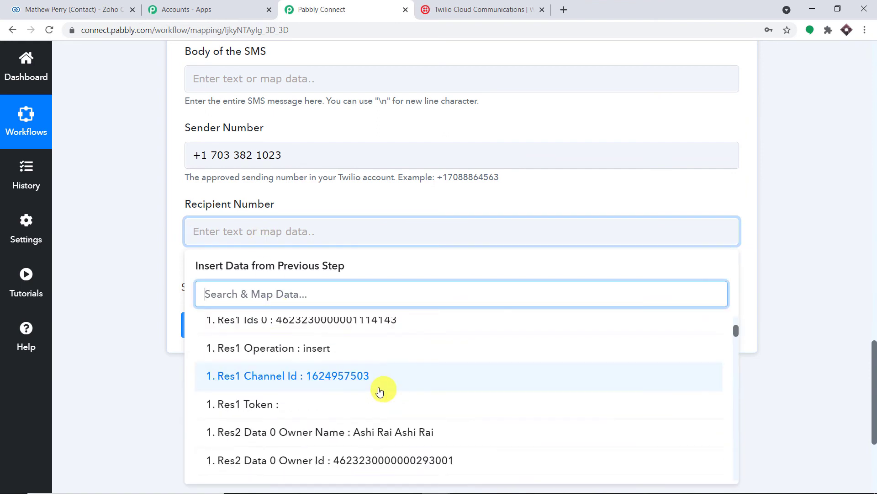
pyautogui.scroll(-8, 379, 391)
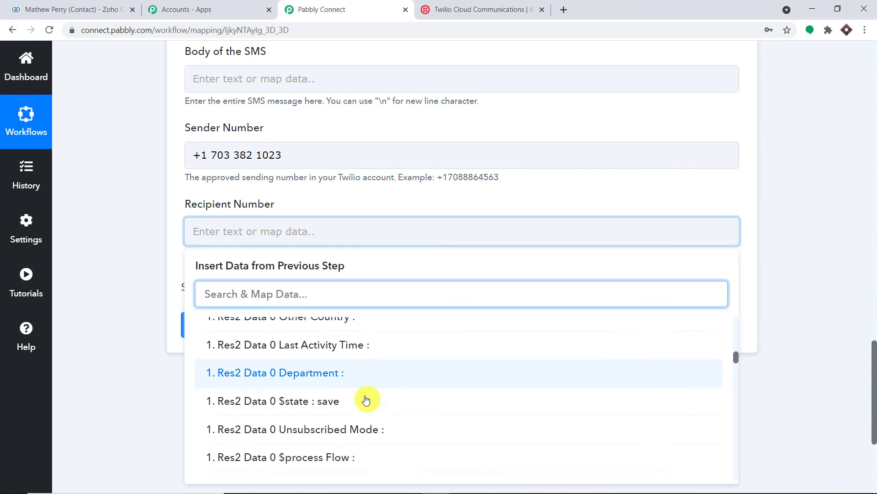
pyautogui.scroll(-8, 366, 400)
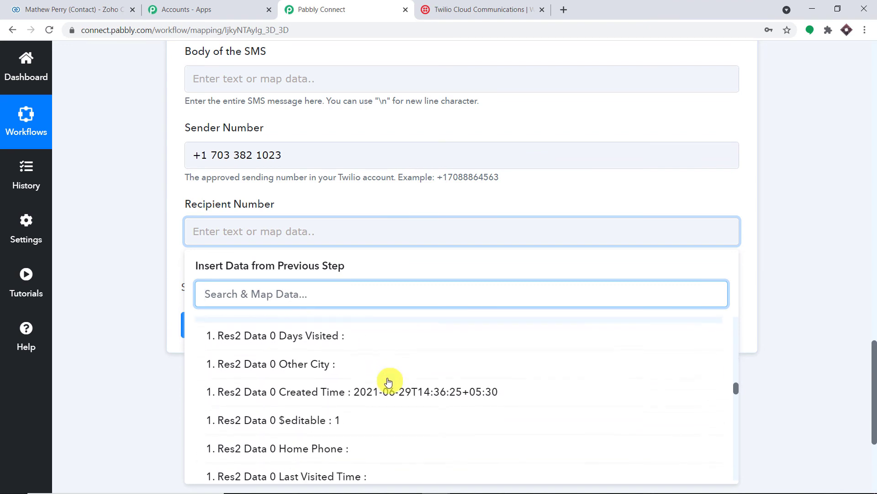
pyautogui.scroll(-10, 389, 384)
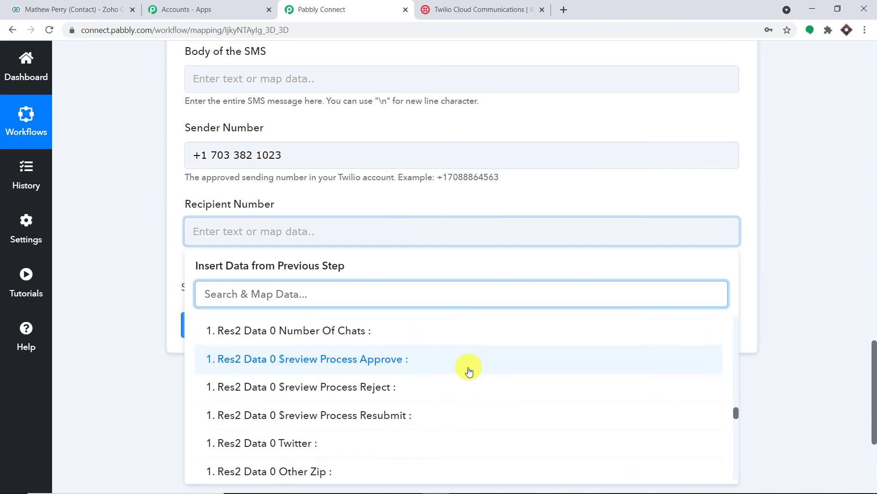
pyautogui.scroll(-10, 476, 371)
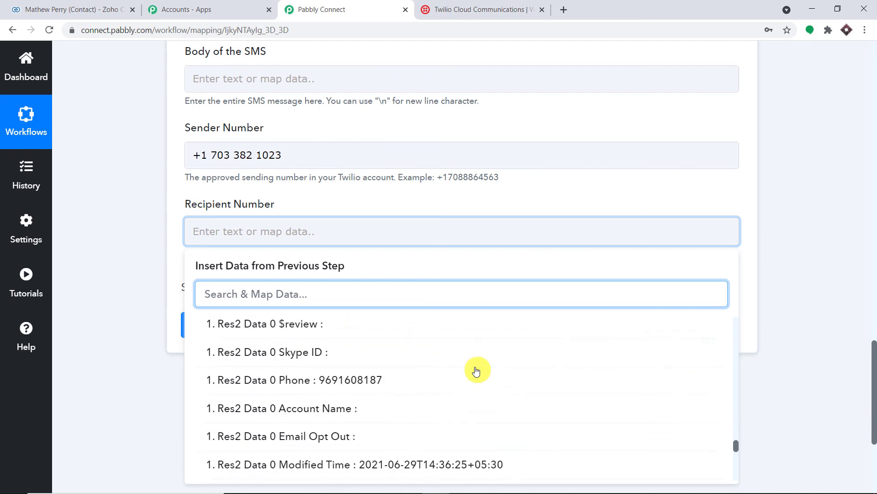
pyautogui.scroll(2, 420, 361)
pyautogui.click(388, 332)
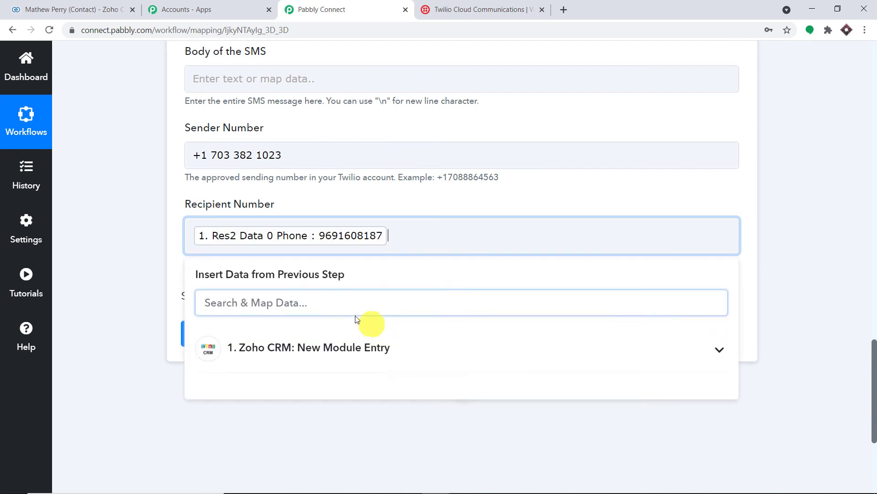
pyautogui.click(191, 234)
pyautogui.write('+91')
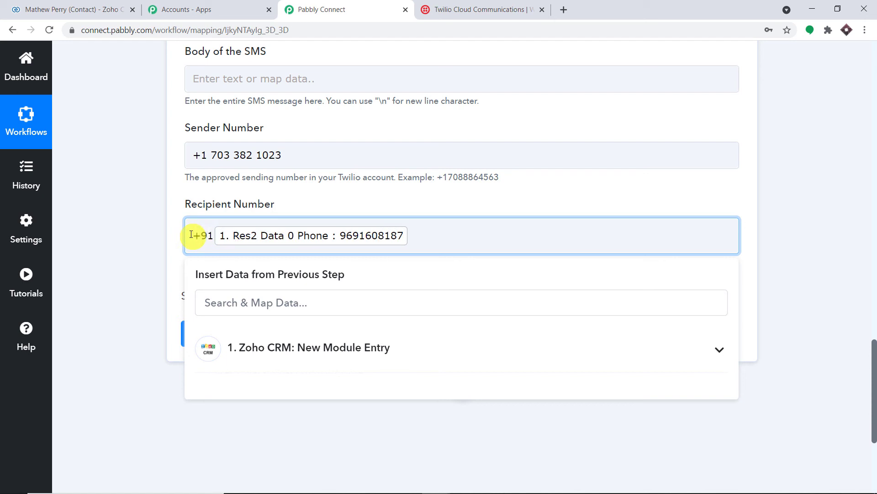
pyautogui.click(151, 199)
pyautogui.moveTo(457, 263); pyautogui.dragTo(406, 262)
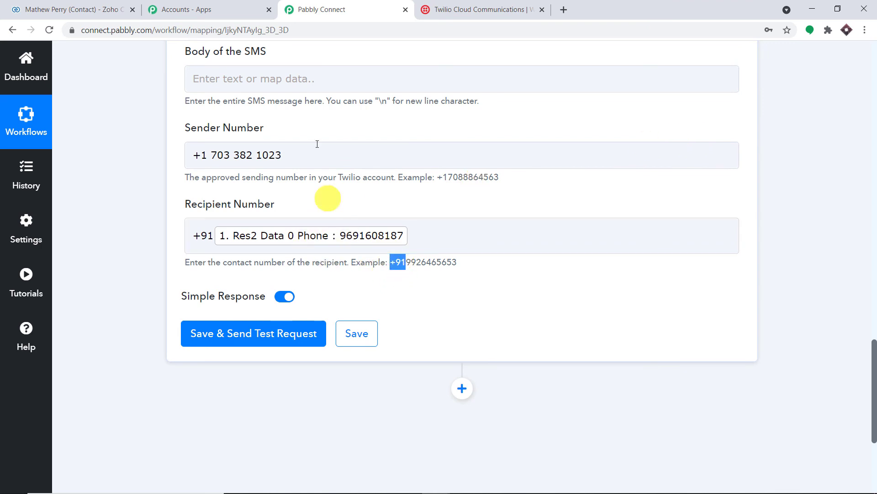
pyautogui.click(290, 73)
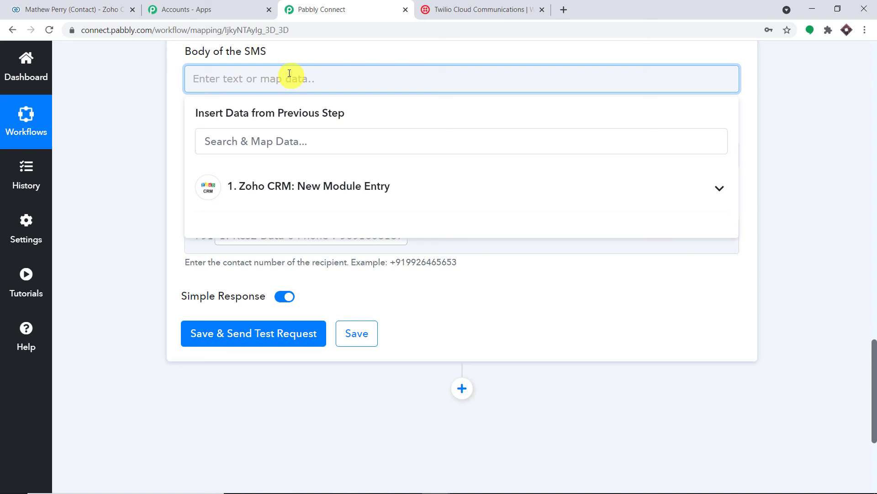
# Write 'Hello,' in the SMS body followed by the Zoho contact's mapped First Name.
pyautogui.write('Hello,')
pyautogui.click(304, 188)
pyautogui.scroll(-1, 365, 255)
pyautogui.scroll(-7, 365, 255)
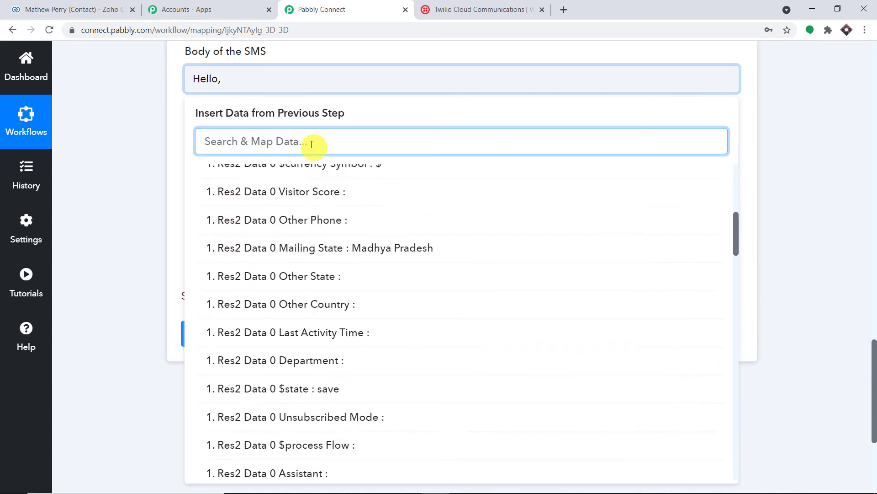
pyautogui.write('math')
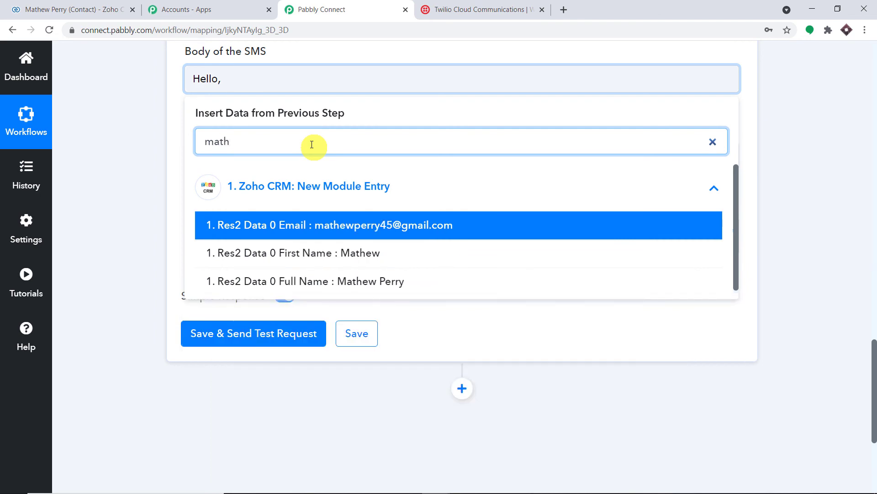
pyautogui.click(366, 253)
pyautogui.click(816, 104)
pyautogui.scroll(-5, 875, 146)
pyautogui.scroll(-3, 469, 264)
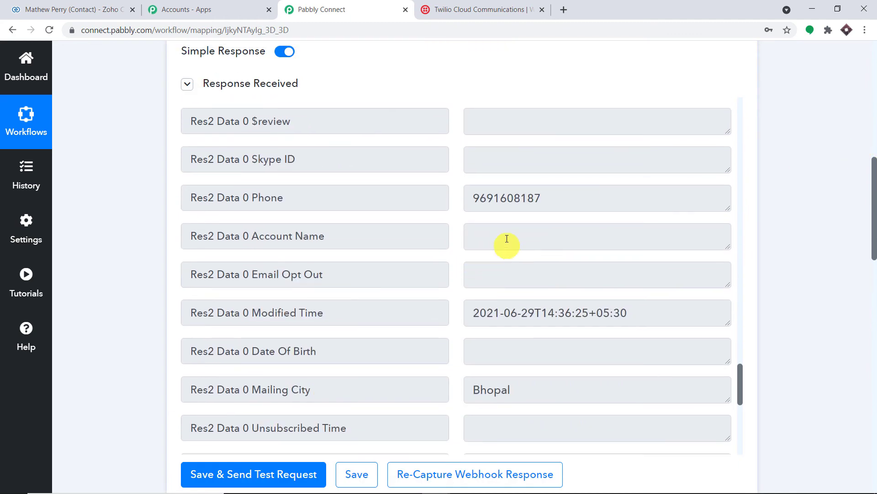
pyautogui.scroll(10, 526, 197)
pyautogui.scroll(-4, 552, 229)
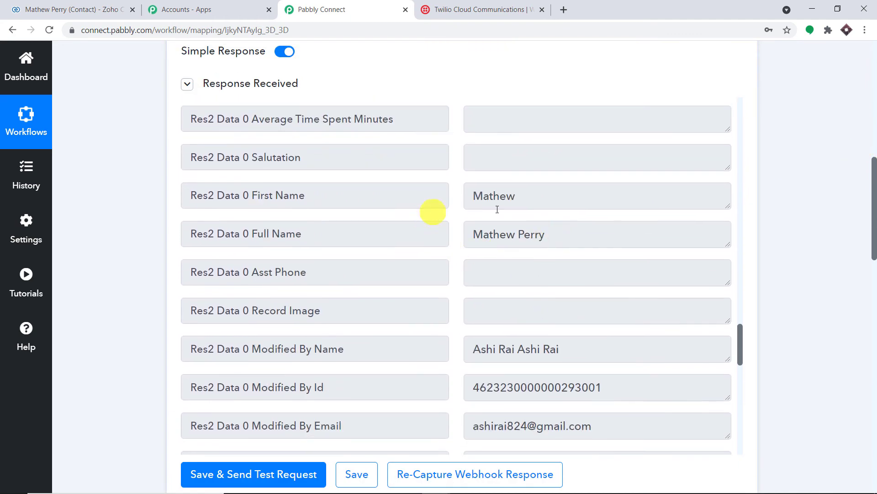
pyautogui.moveTo(874, 196); pyautogui.dragTo(873, 349)
pyautogui.scroll(-1, 866, 343)
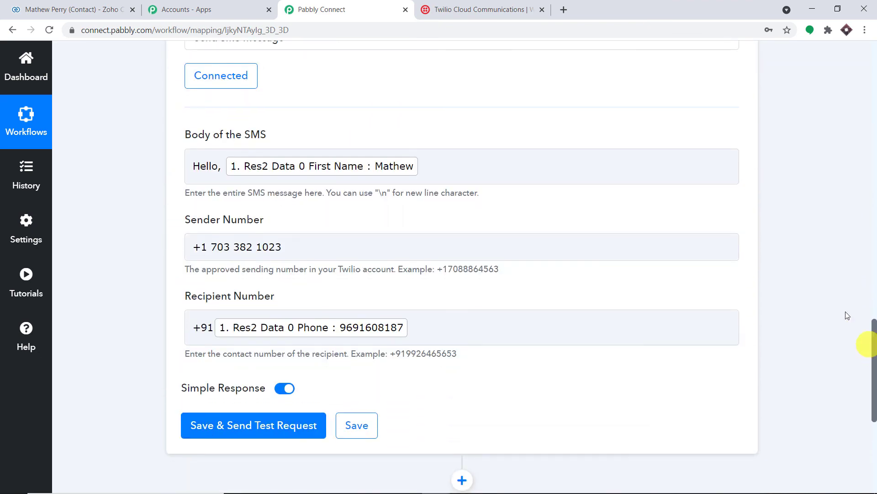
# Append 'we have got your data and we will be sending regular updates on this phone number :)' plus the contact's Phone.
pyautogui.click(423, 171)
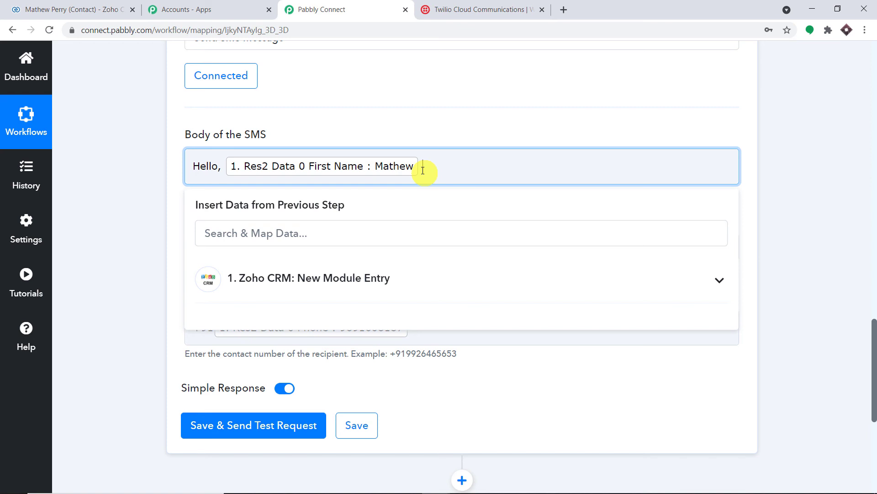
pyautogui.write('we have got your data')
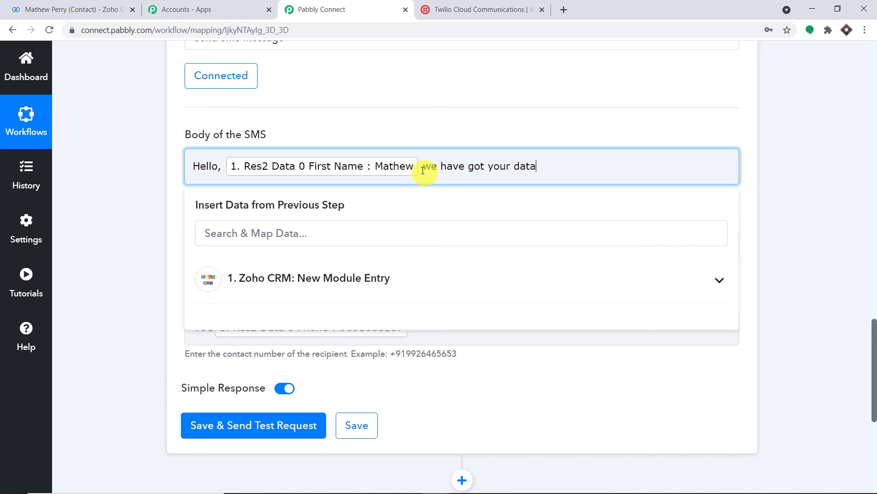
pyautogui.write(' and we will be send')
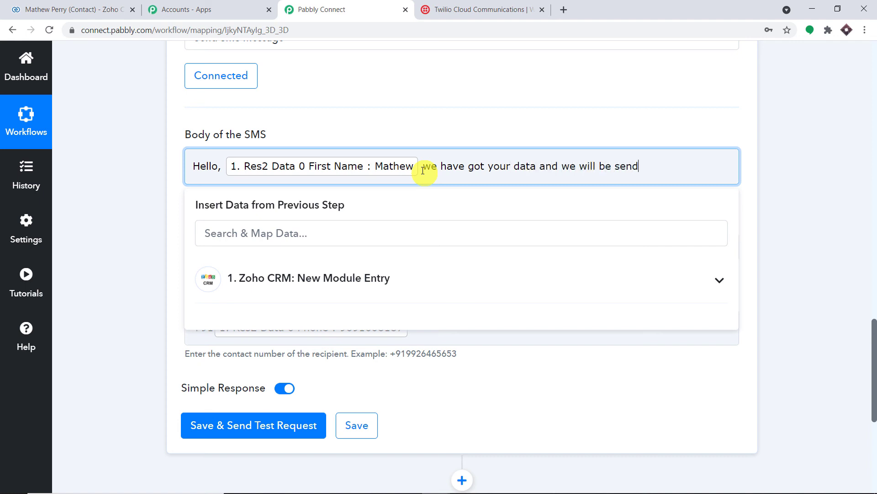
pyautogui.write('ing regular updat')
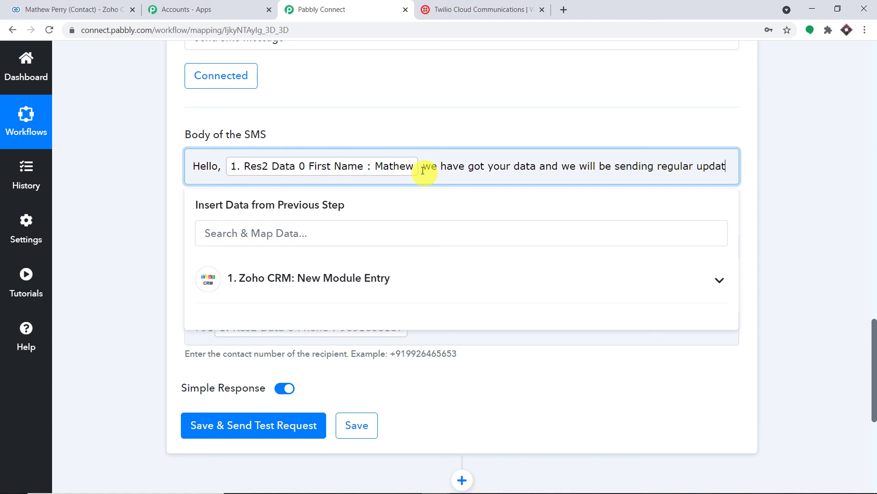
pyautogui.write('es on this phone number ')
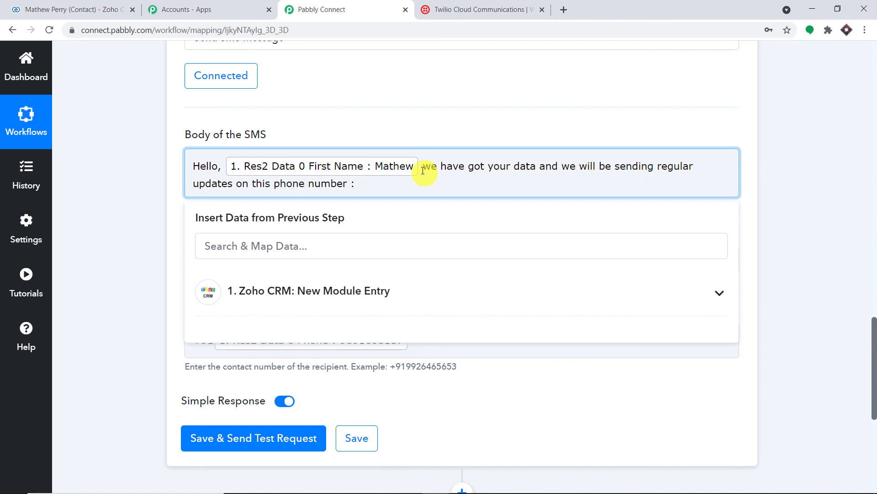
pyautogui.write(':')
pyautogui.click(371, 293)
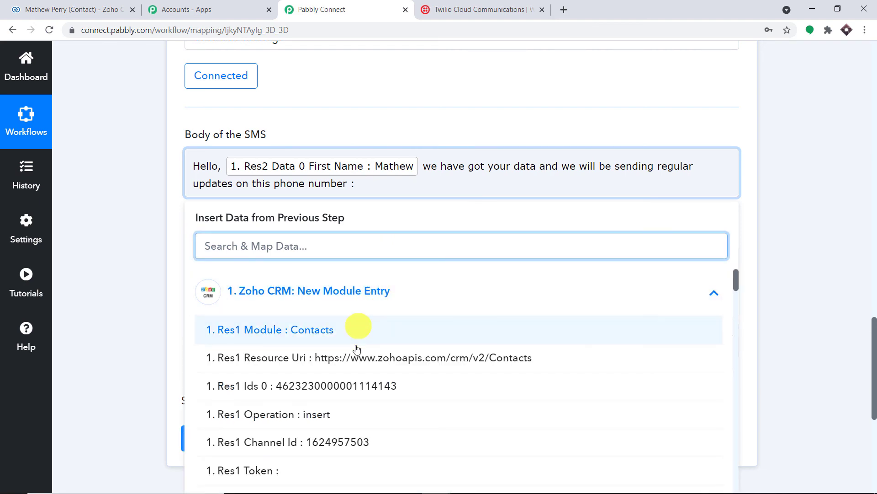
pyautogui.scroll(-3, 364, 339)
pyautogui.scroll(-15, 370, 355)
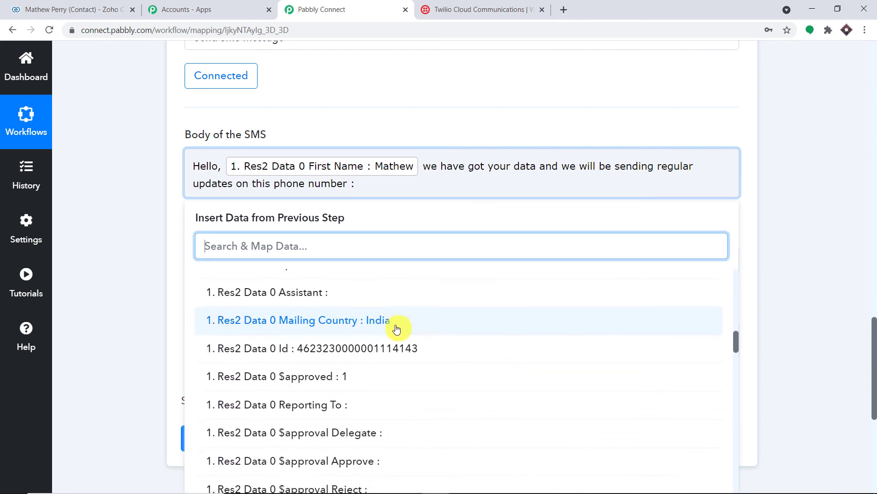
pyautogui.scroll(-15, 400, 343)
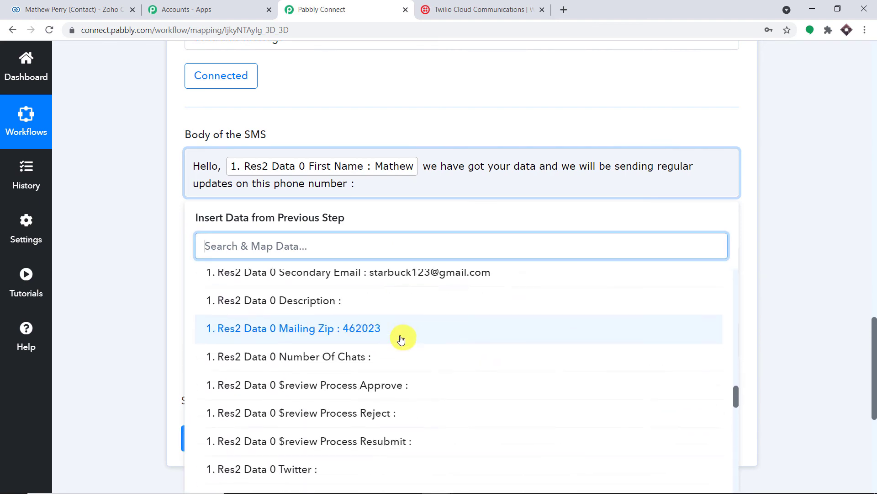
pyautogui.scroll(-15, 403, 352)
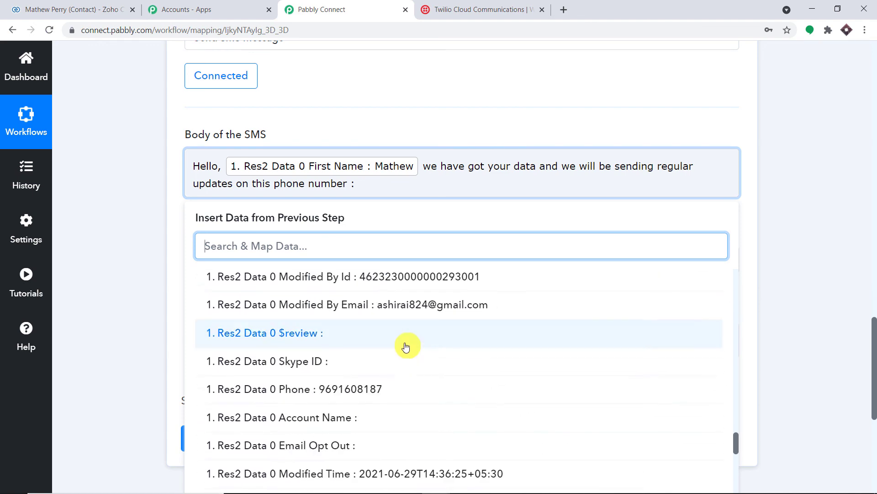
pyautogui.click(405, 334)
pyautogui.click(538, 118)
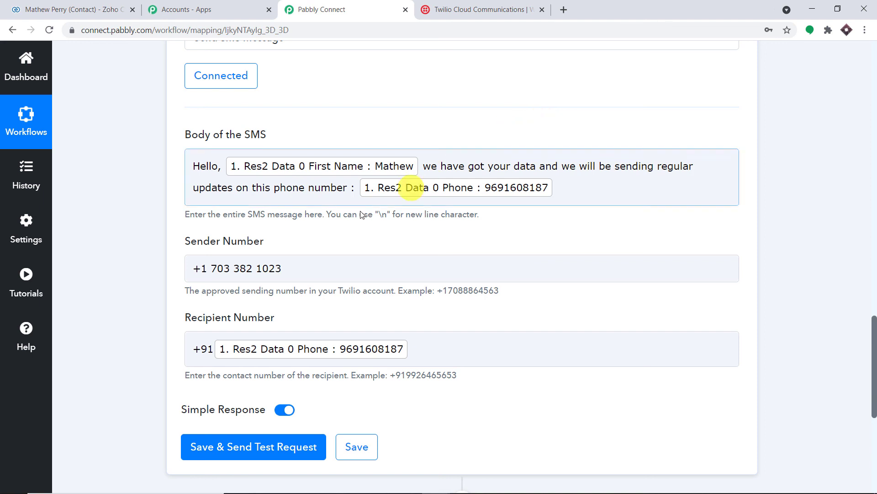
# Save the Twilio step with a test request returning an SMS Sid, then collapse its card.
pyautogui.scroll(-3, 492, 259)
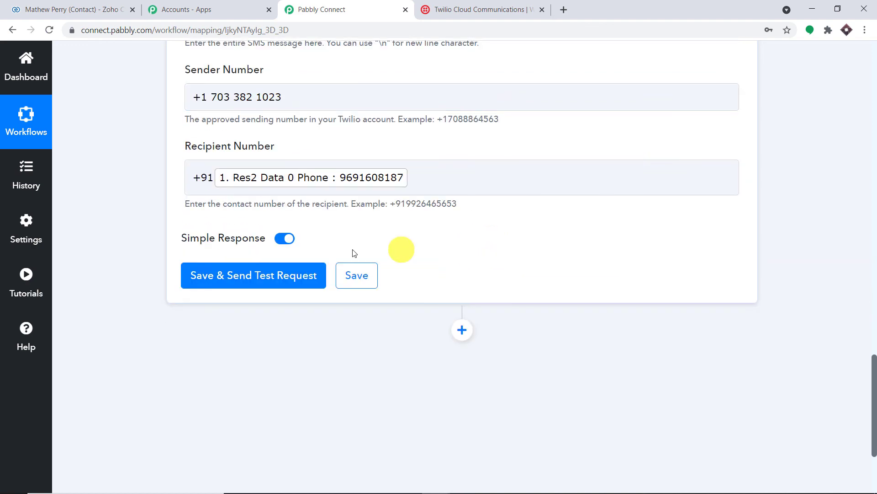
pyautogui.click(251, 274)
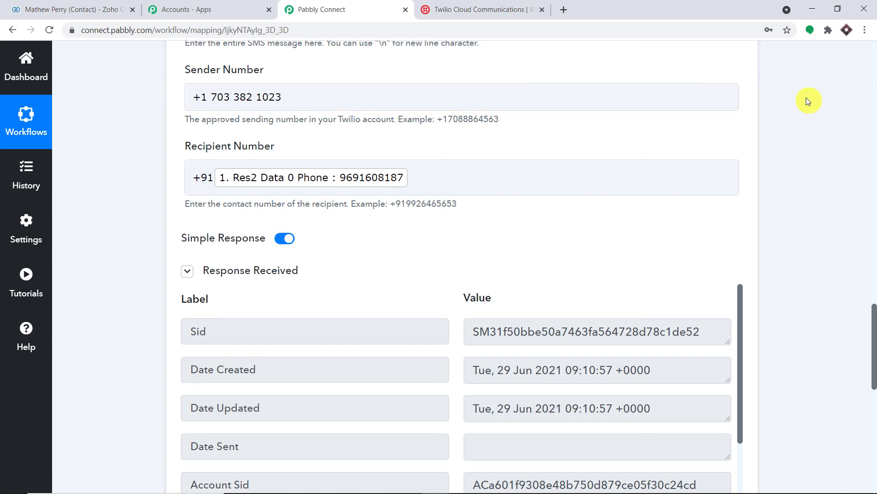
pyautogui.scroll(8, 685, 124)
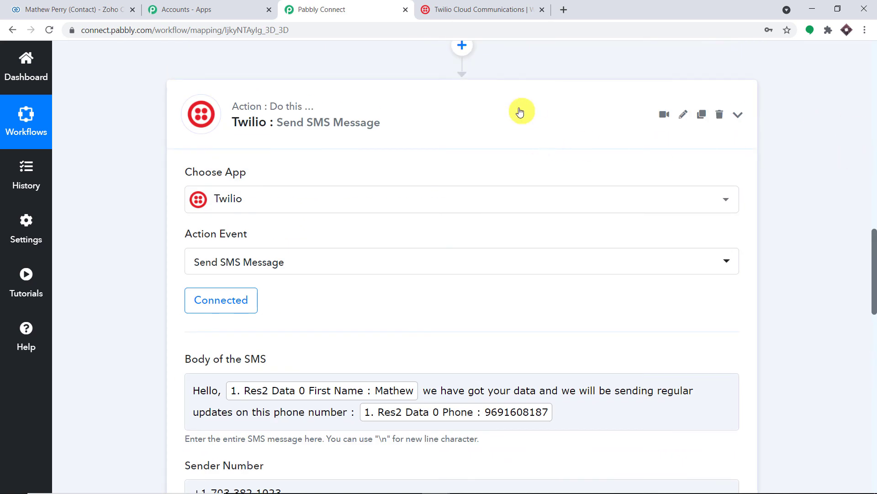
pyautogui.click(519, 111)
pyautogui.scroll(8, 873, 91)
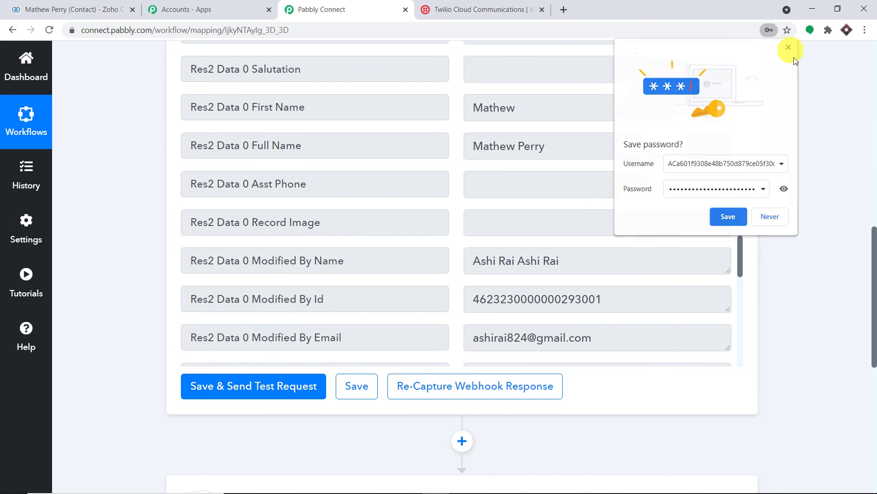
pyautogui.click(786, 47)
pyautogui.scroll(14, 364, 218)
pyautogui.moveTo(351, 224); pyautogui.dragTo(345, 224)
pyautogui.scroll(-1, 588, 143)
pyautogui.click(520, 132)
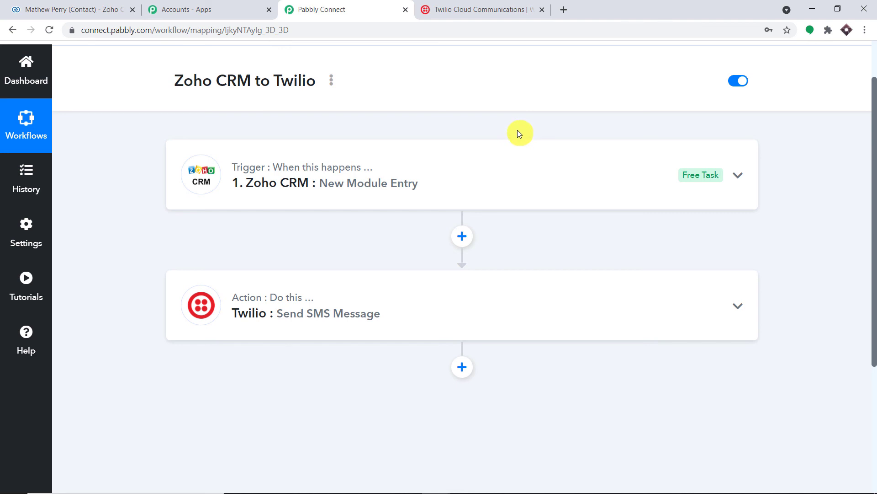
pyautogui.moveTo(268, 178)
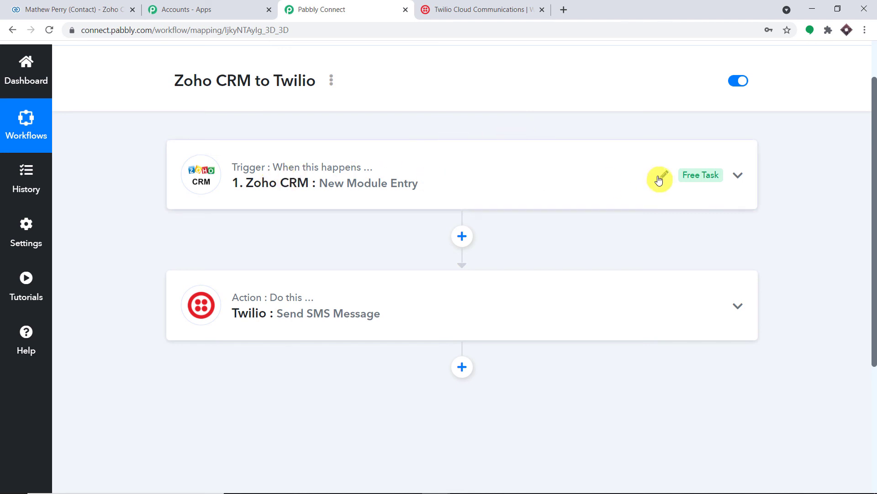